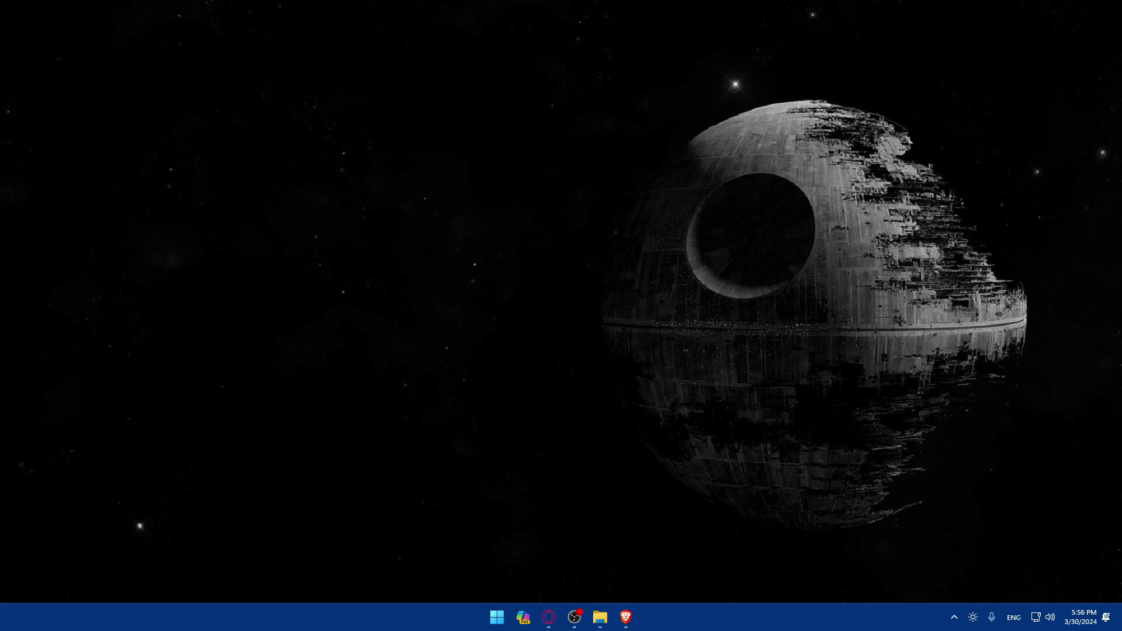
# Step: Move the Brave icon to a new position on the taskbar
pyautogui.moveTo(625, 618)
pyautogui.mouseDown()
pyautogui.moveTo(572, 621)
pyautogui.moveTo(625, 617)
pyautogui.mouseUp()
# Step: Launch Brave and focus the address bar to enter coinbase.com
pyautogui.click(628, 617)
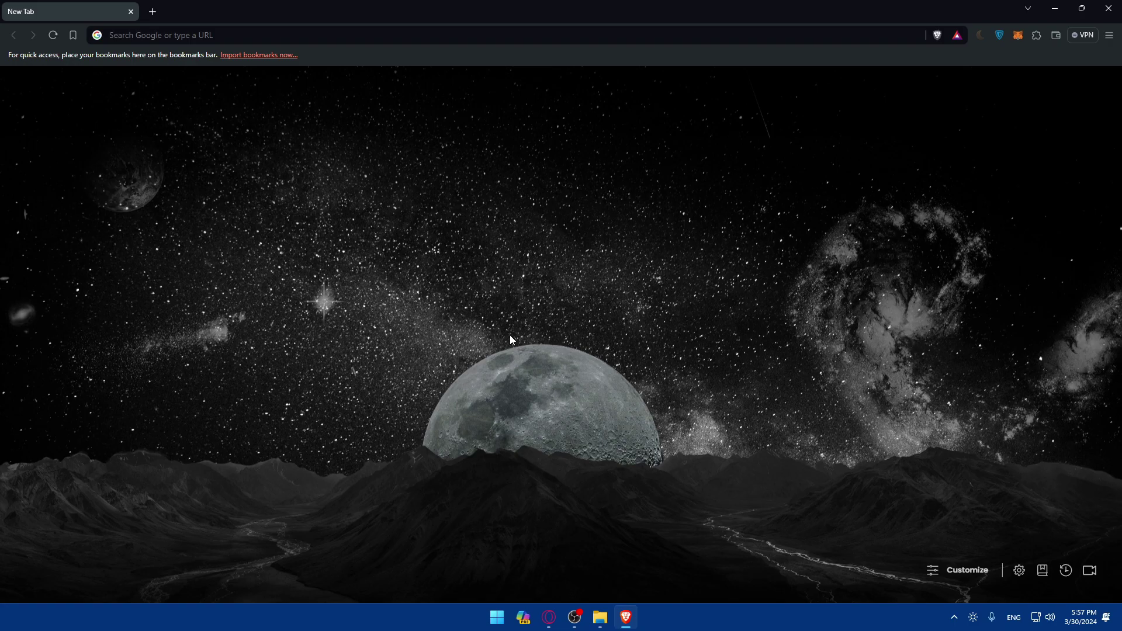
pyautogui.click(148, 36)
pyautogui.write('coi')
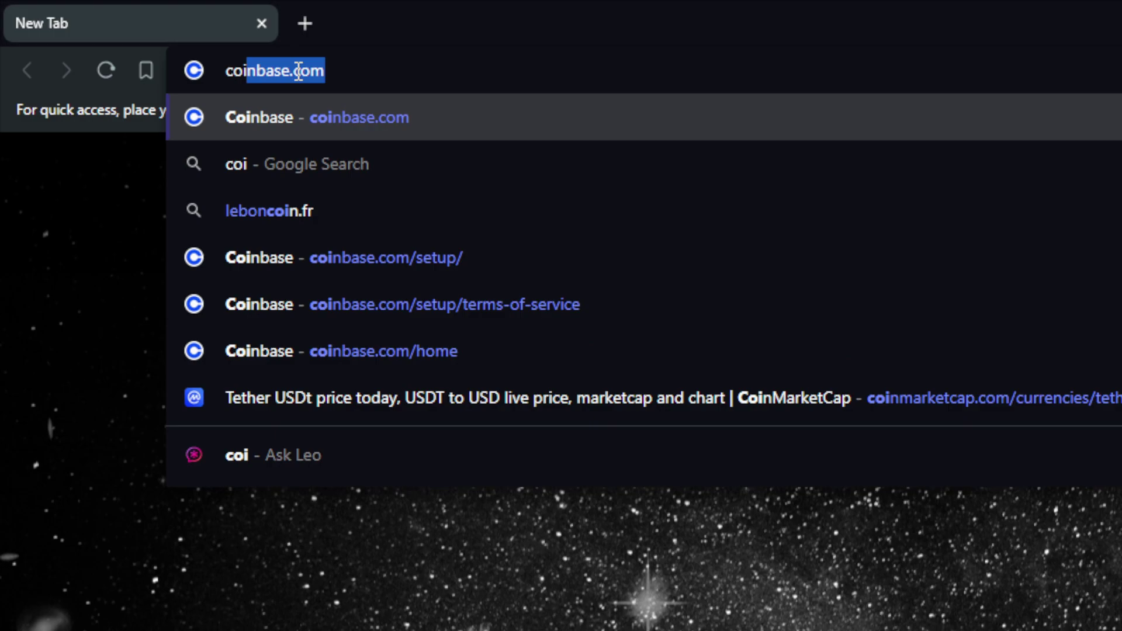
pyautogui.write('nbase.com/setup/terms-of-service')
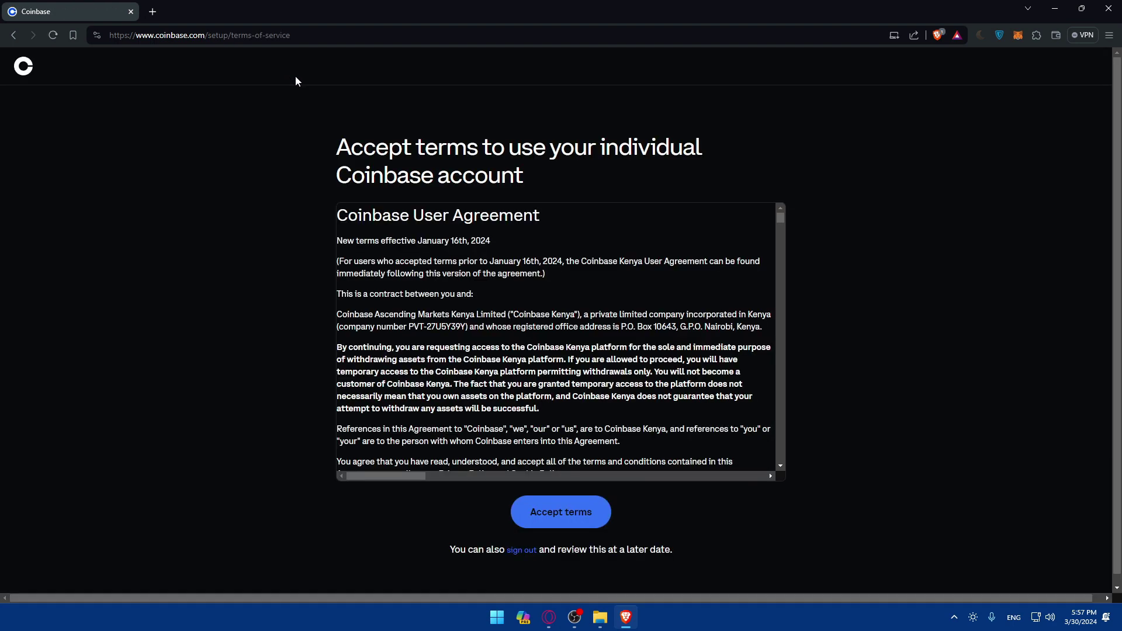
# Step: Load coinbase.com in a private window and start an individual sign-up with Google
pyautogui.hotkey('ctrl', 'shift', 'n')
pyautogui.write('coinbase.com')
pyautogui.press('Return')
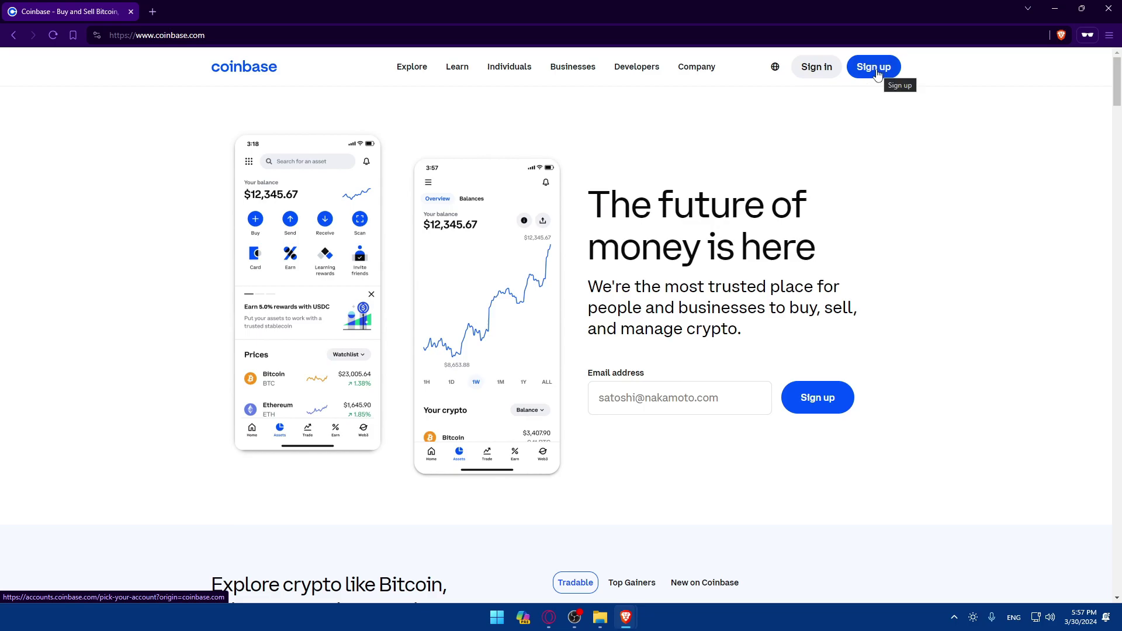
pyautogui.click(873, 69)
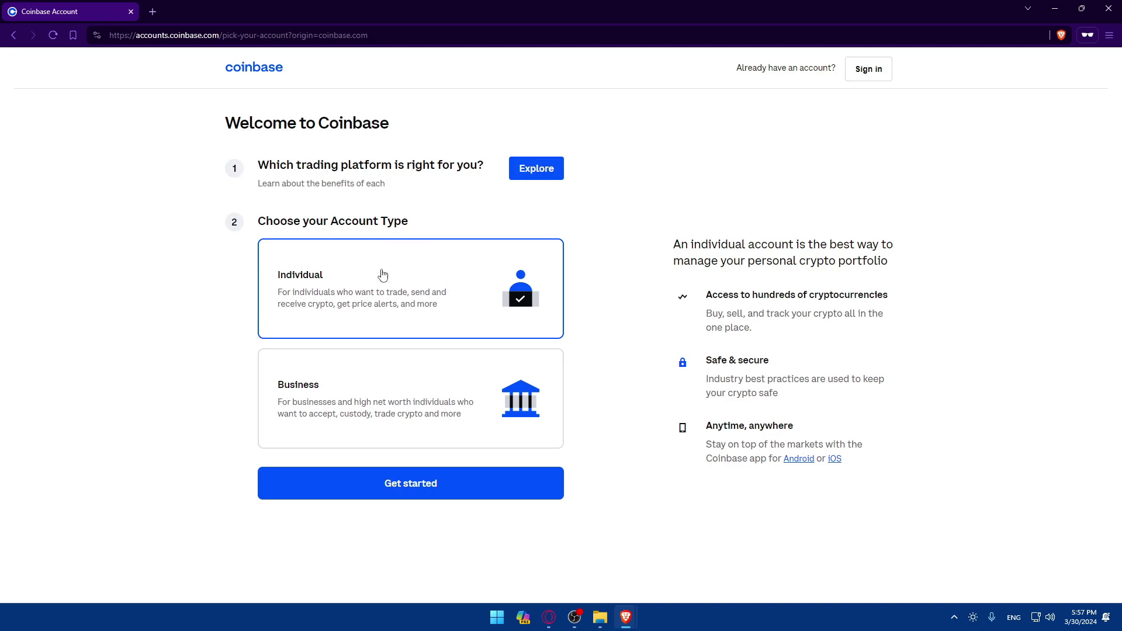
pyautogui.click(382, 483)
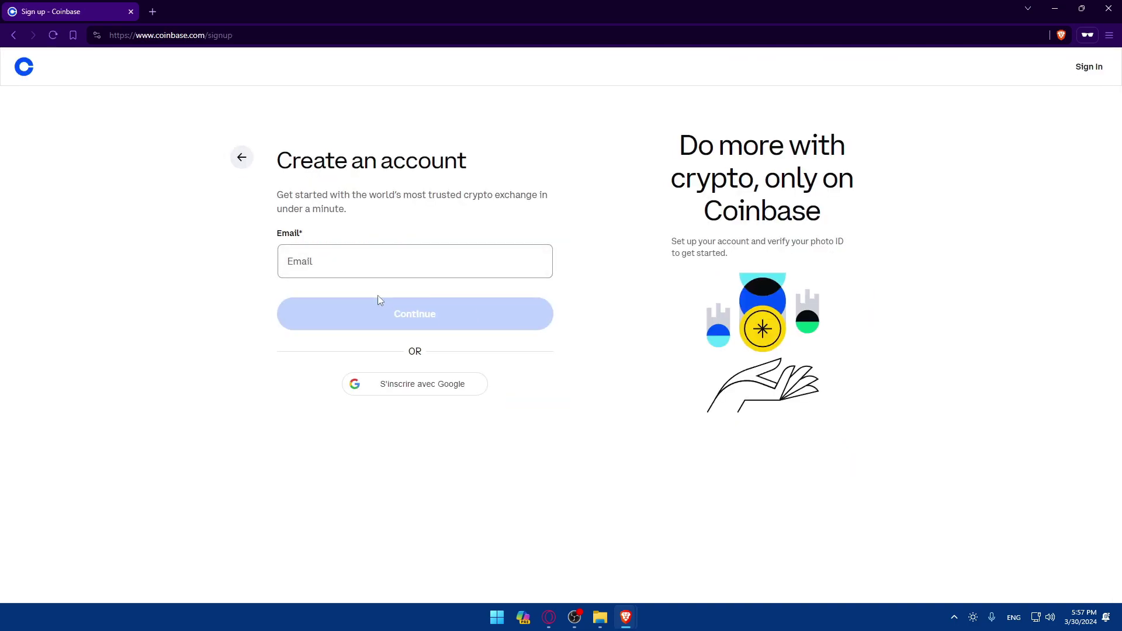
pyautogui.click(431, 385)
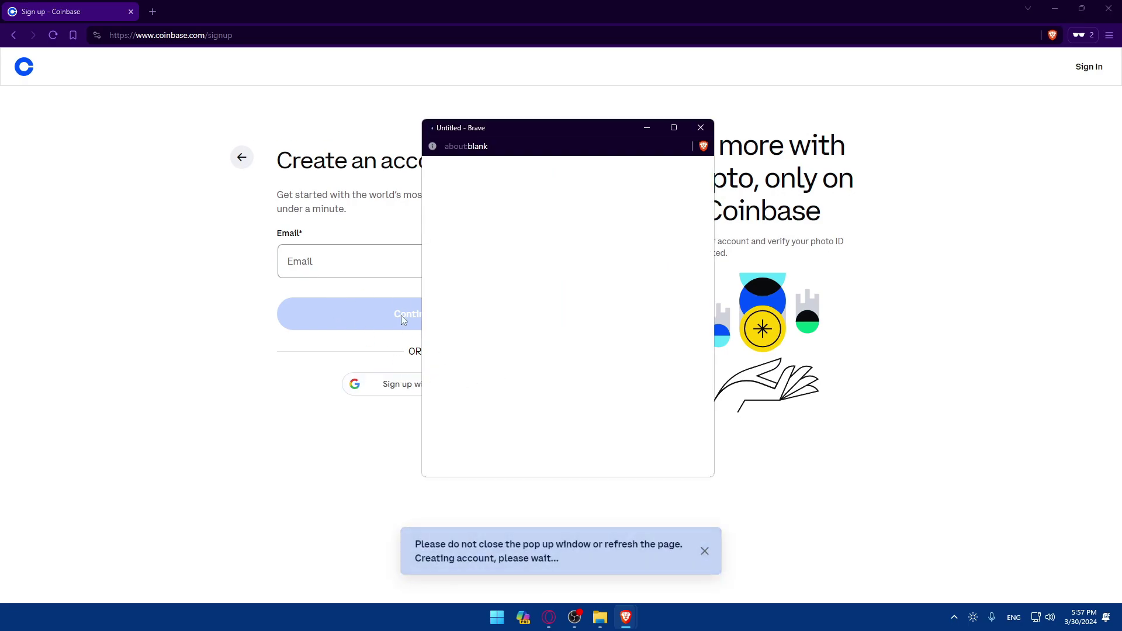
pyautogui.click(647, 128)
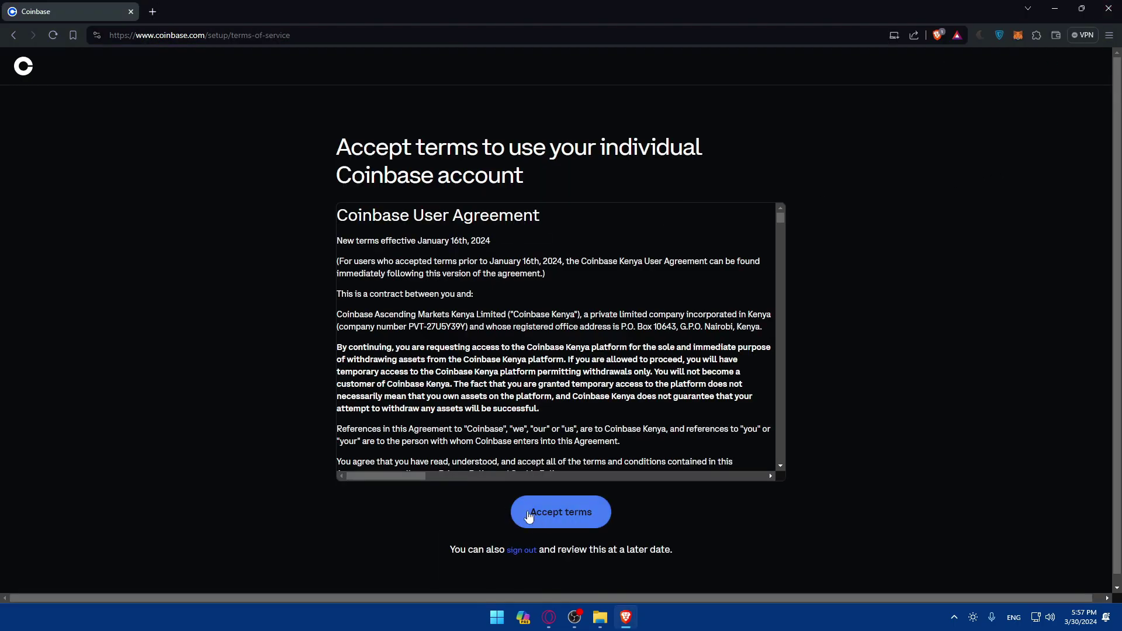
pyautogui.scroll(-5, 596, 374)
# Step: Accept the Coinbase user agreement twice, then sign out to review the terms later
pyautogui.click(567, 511)
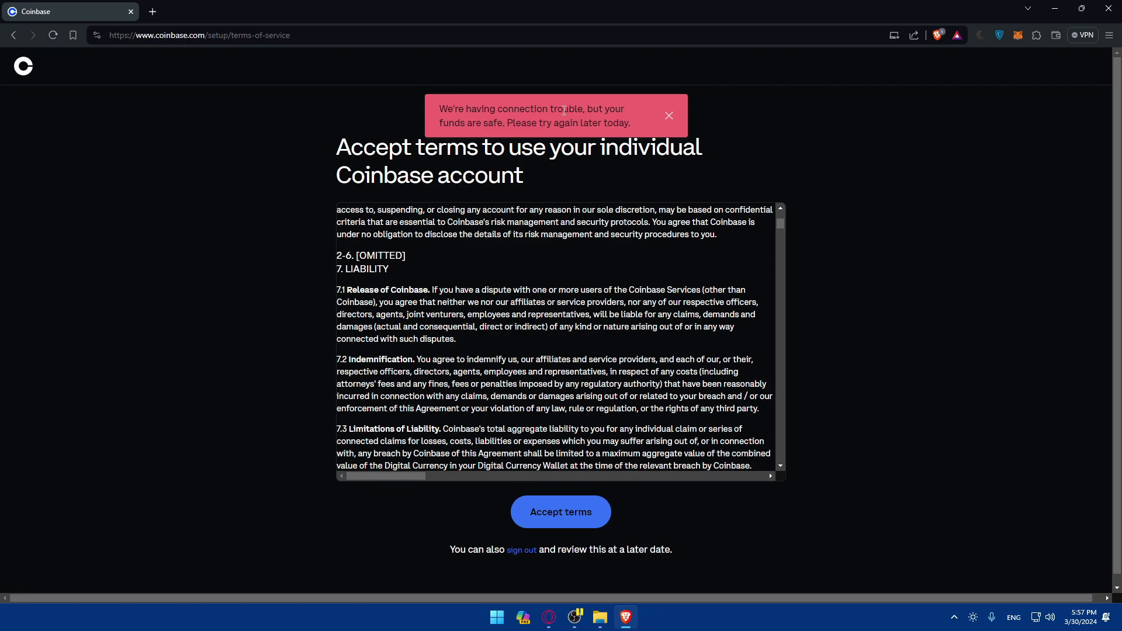
pyautogui.moveTo(432, 129); pyautogui.dragTo(568, 124)
pyautogui.click(620, 134)
pyautogui.scroll(-5, 565, 410)
pyautogui.scroll(-5, 566, 409)
pyautogui.scroll(-5, 565, 408)
pyautogui.scroll(-5, 565, 410)
pyautogui.scroll(-5, 568, 410)
pyautogui.scroll(-5, 572, 412)
pyautogui.scroll(-5, 572, 412)
pyautogui.scroll(-5, 572, 412)
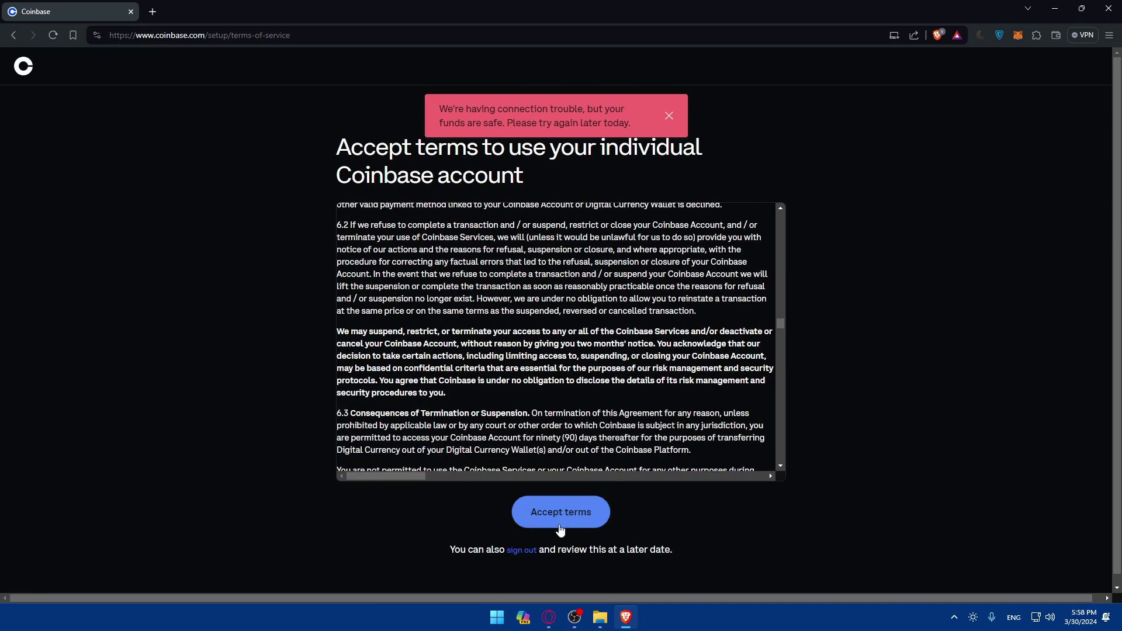
pyautogui.click(531, 523)
pyautogui.click(526, 550)
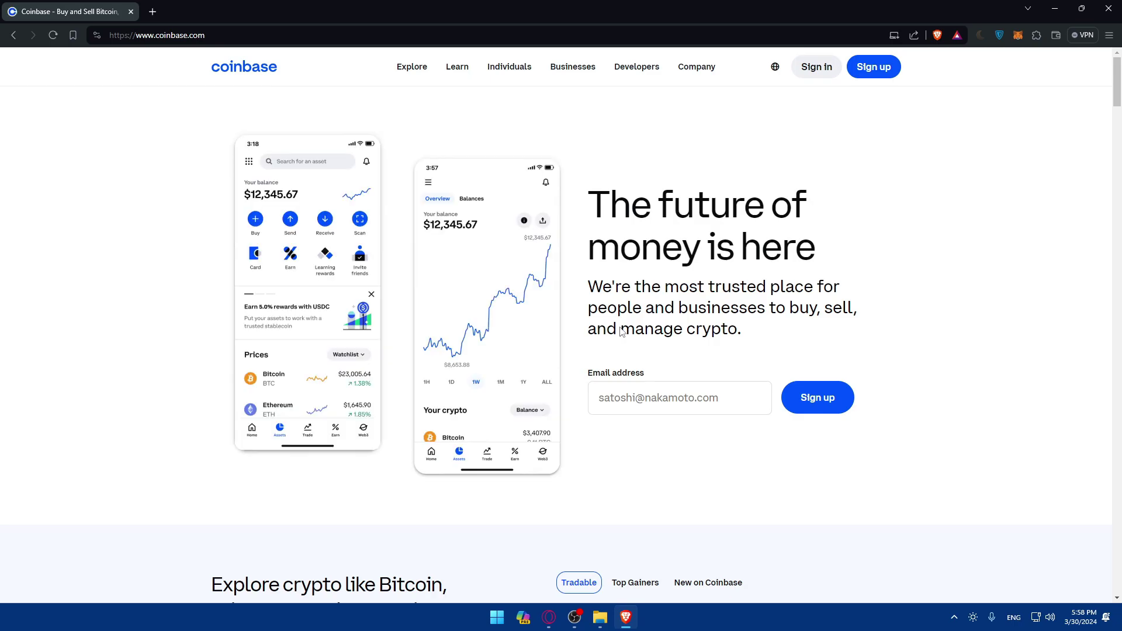
# Step: Try signing in with the first Google account, then cancel the sign-in
pyautogui.click(809, 63)
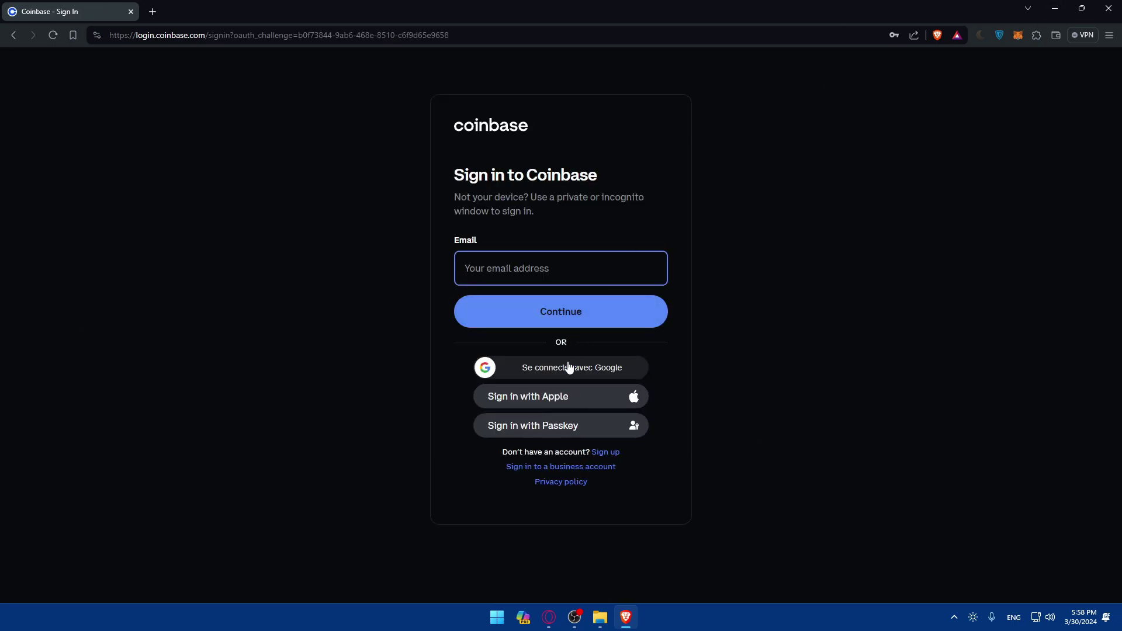
pyautogui.click(566, 376)
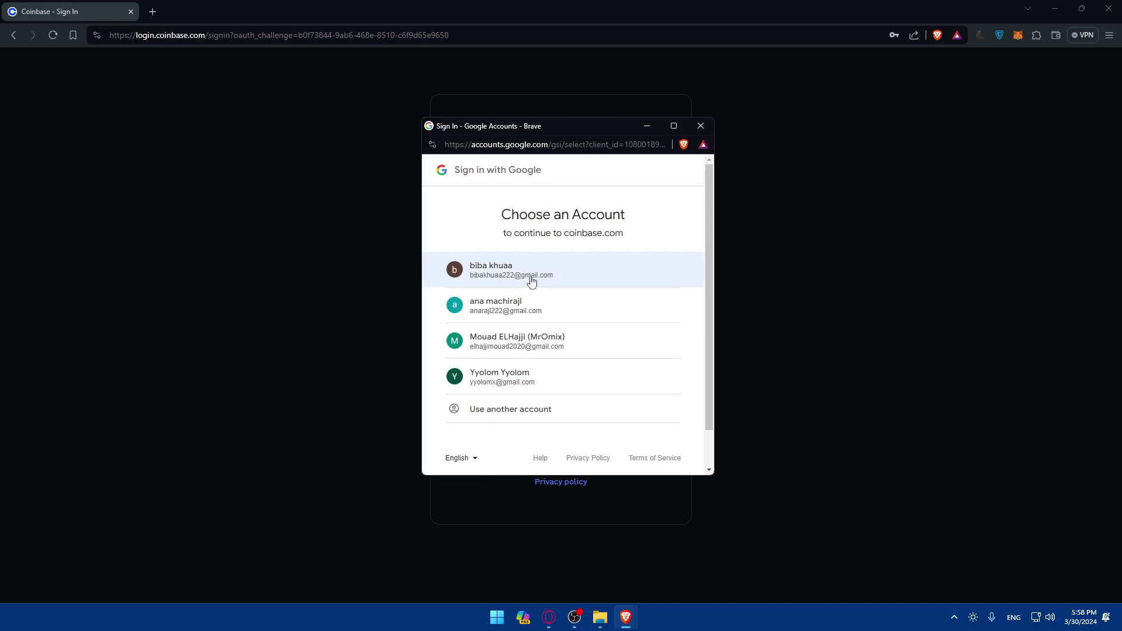
pyautogui.click(530, 280)
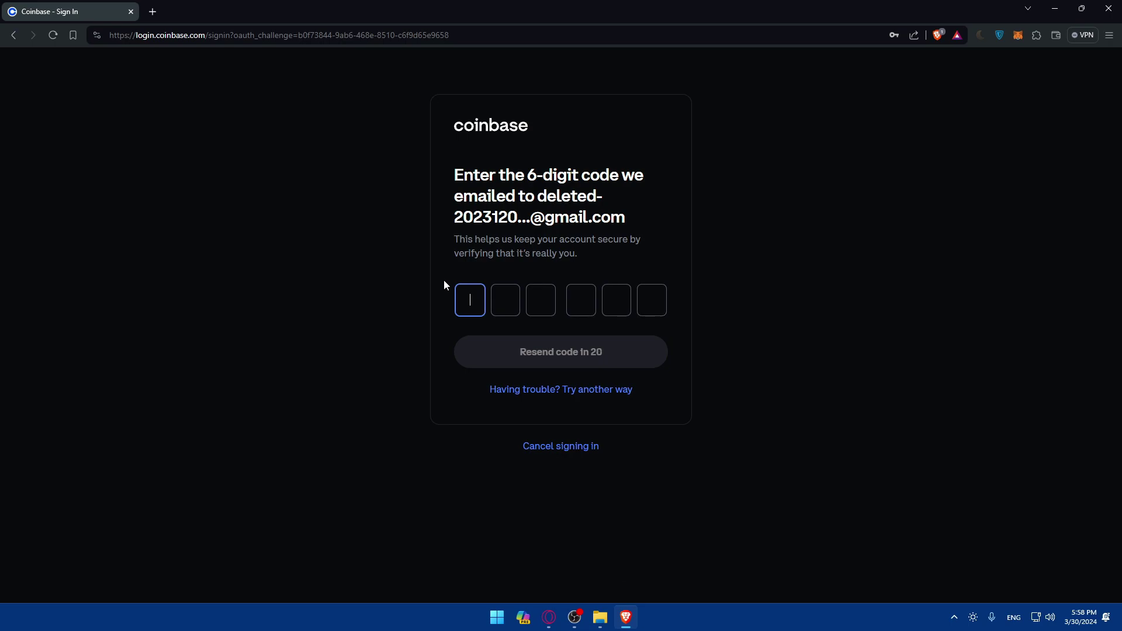
pyautogui.click(521, 194)
pyautogui.click(561, 447)
pyautogui.click(605, 391)
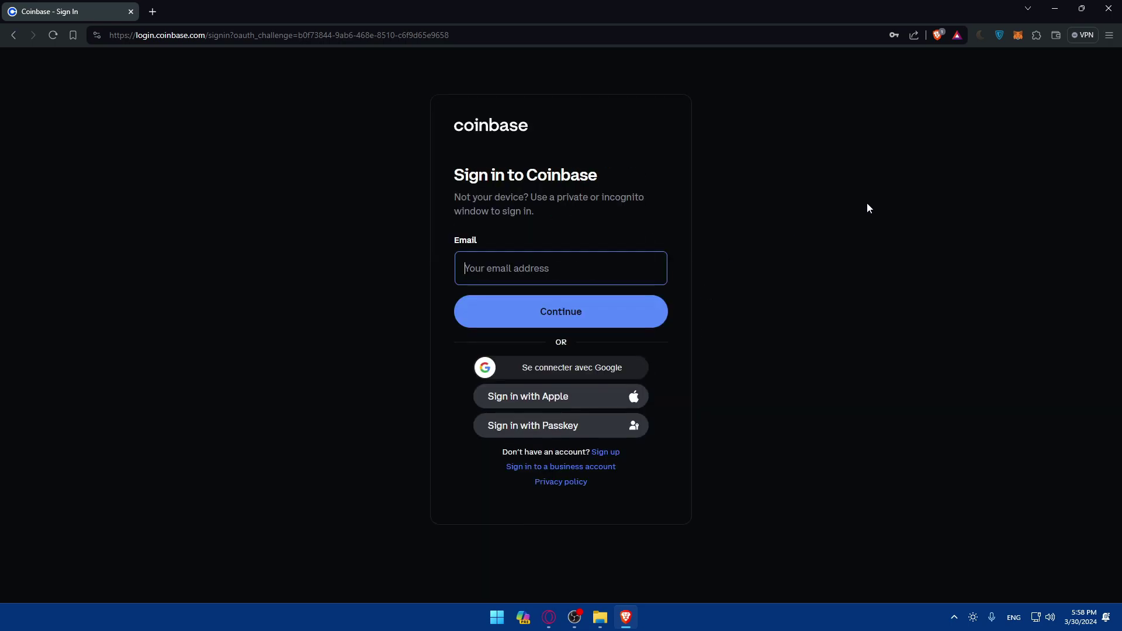
# Step: Start creating an individual account and submit a saved email address
pyautogui.click(604, 452)
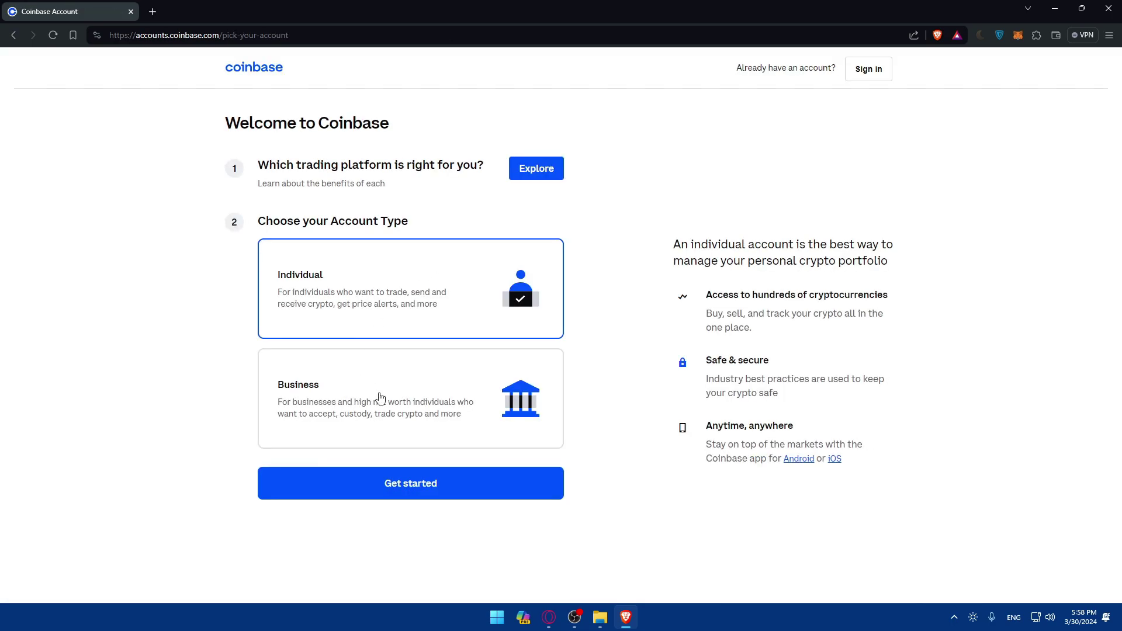
pyautogui.click(398, 484)
pyautogui.click(363, 263)
pyautogui.click(394, 320)
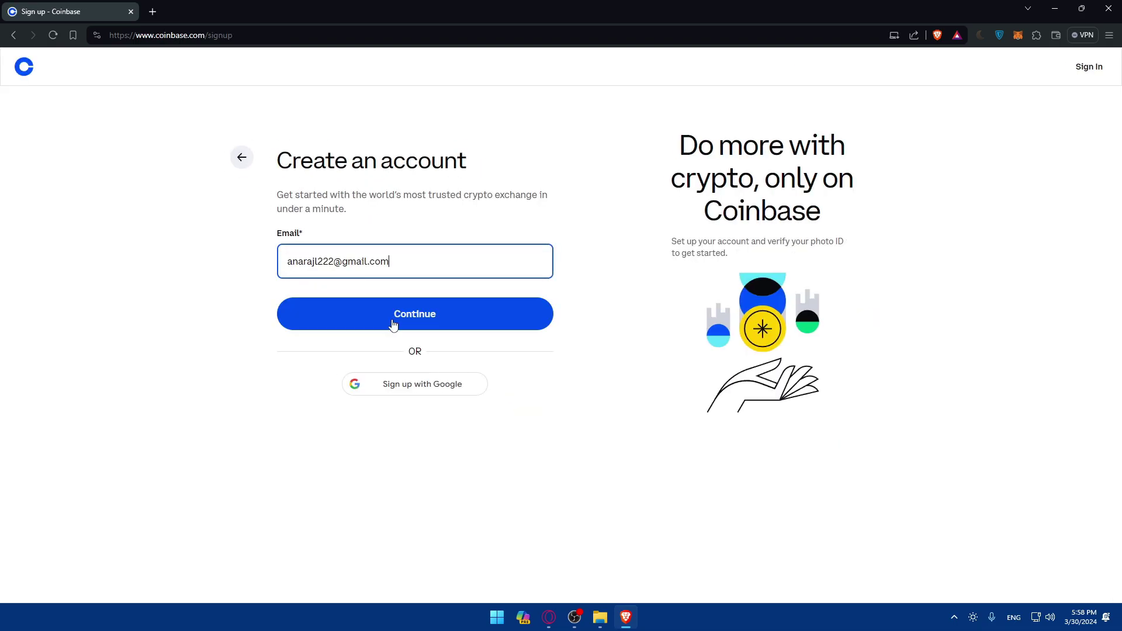
pyautogui.click(240, 141)
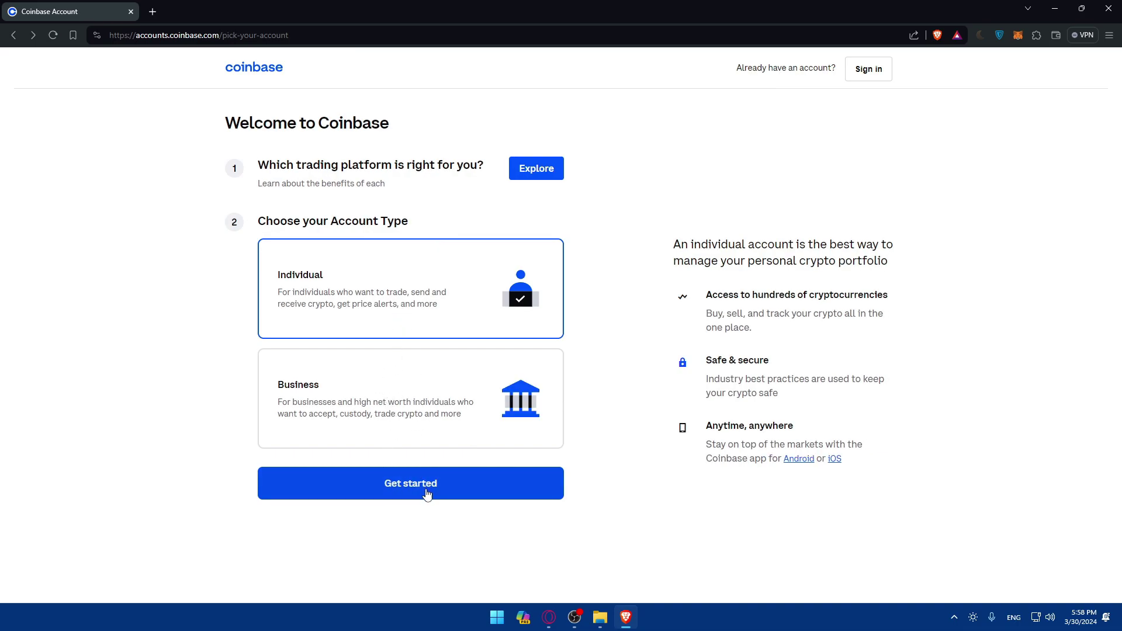
# Step: Retry the individual sign-up with a Google account and reopen the saved email suggestions
pyautogui.click(360, 495)
pyautogui.click(379, 386)
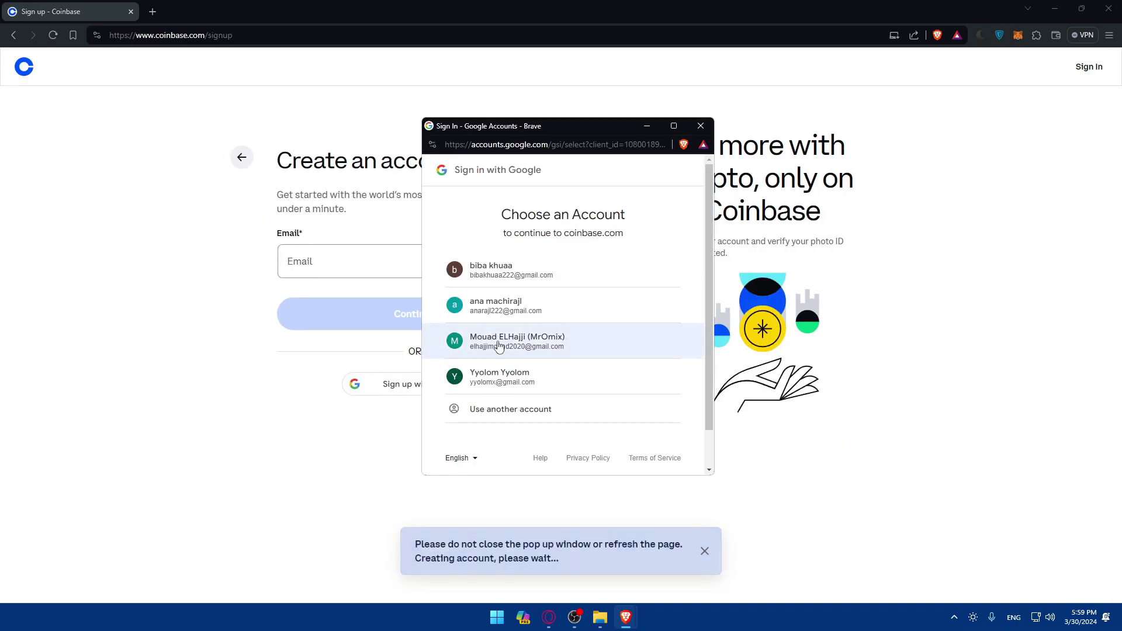
pyautogui.click(526, 305)
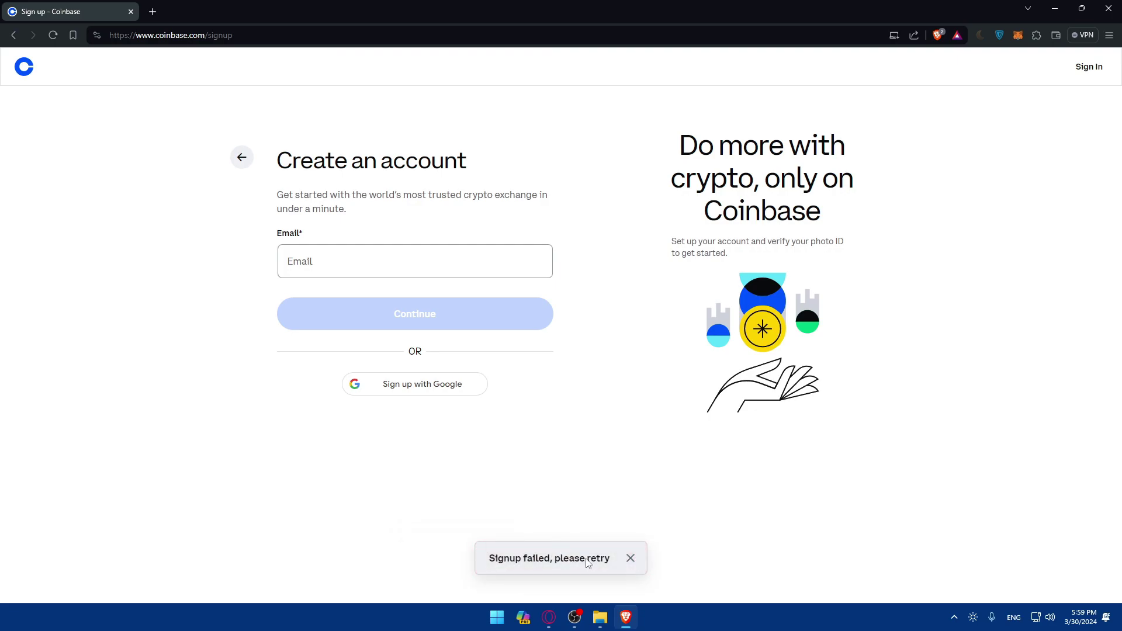
pyautogui.click(364, 256)
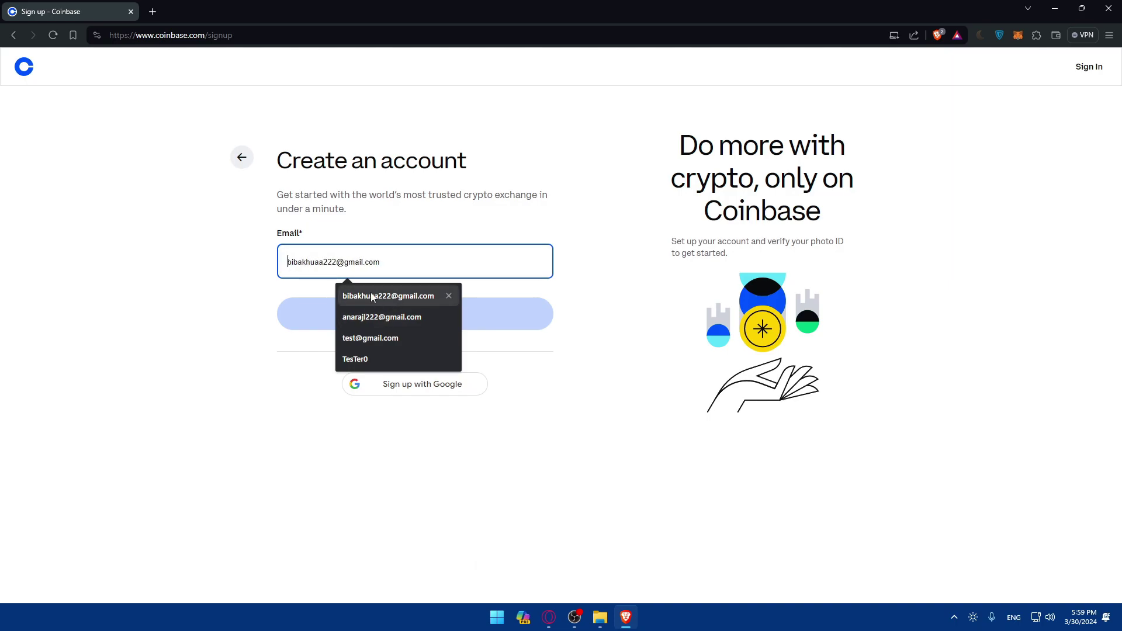
# Step: Fill the sign-up form with a saved email and the suggested legal first and last name
pyautogui.click(377, 295)
pyautogui.click(376, 317)
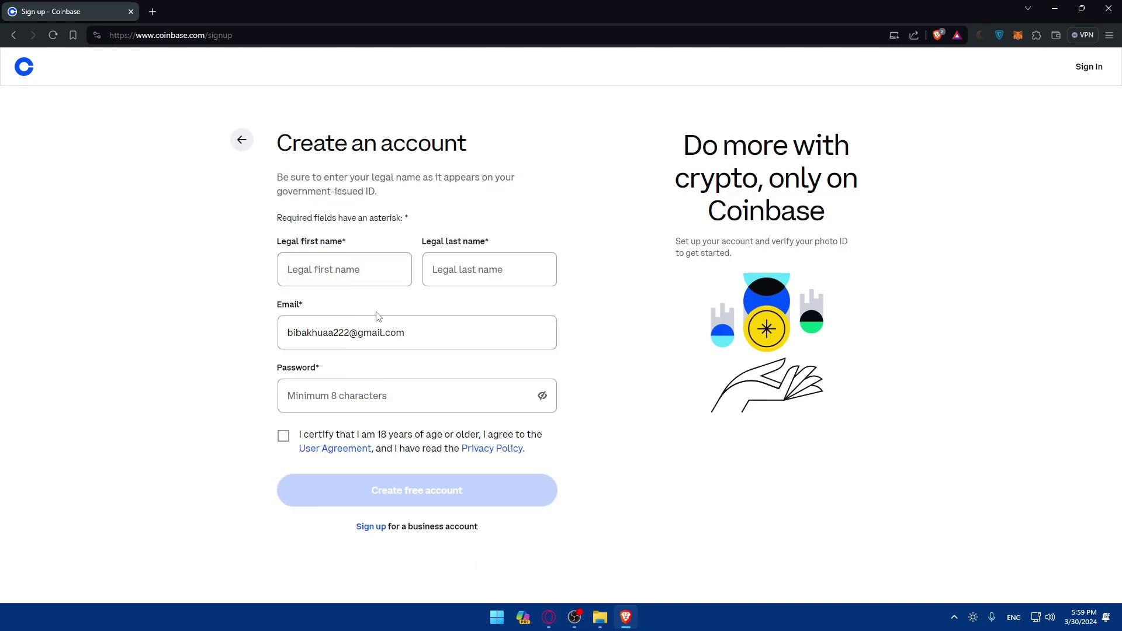
pyautogui.click(350, 270)
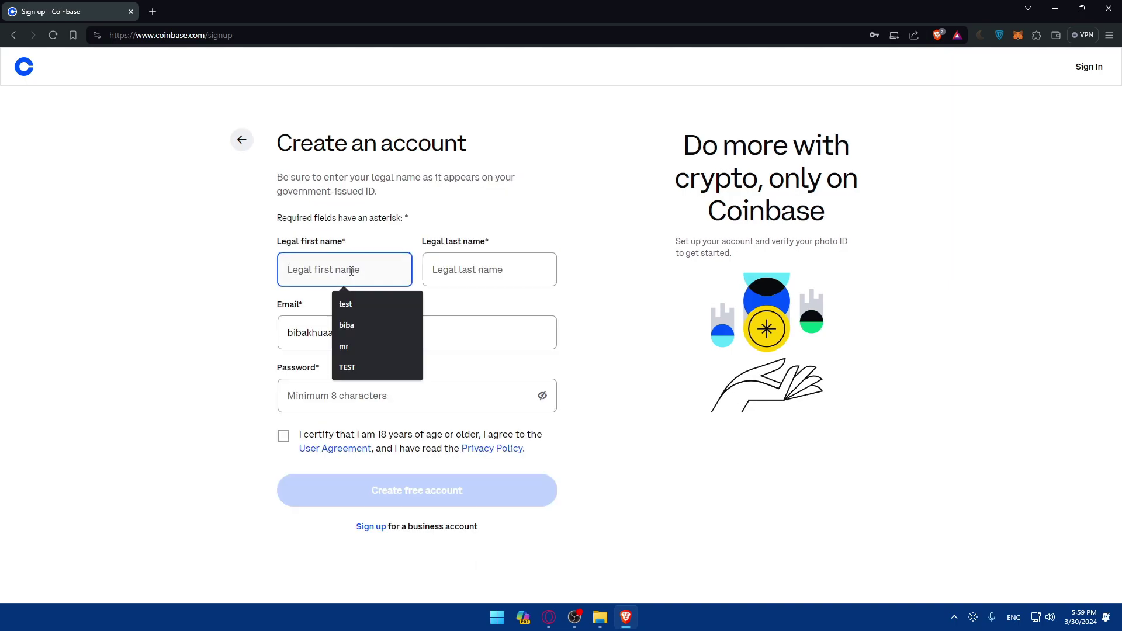
pyautogui.press('Down')
pyautogui.press('Return')
pyautogui.click(479, 273)
pyautogui.click(500, 323)
# Step: Fill in the saved password, certify age and agreement, and create the free account
pyautogui.press('Tab')
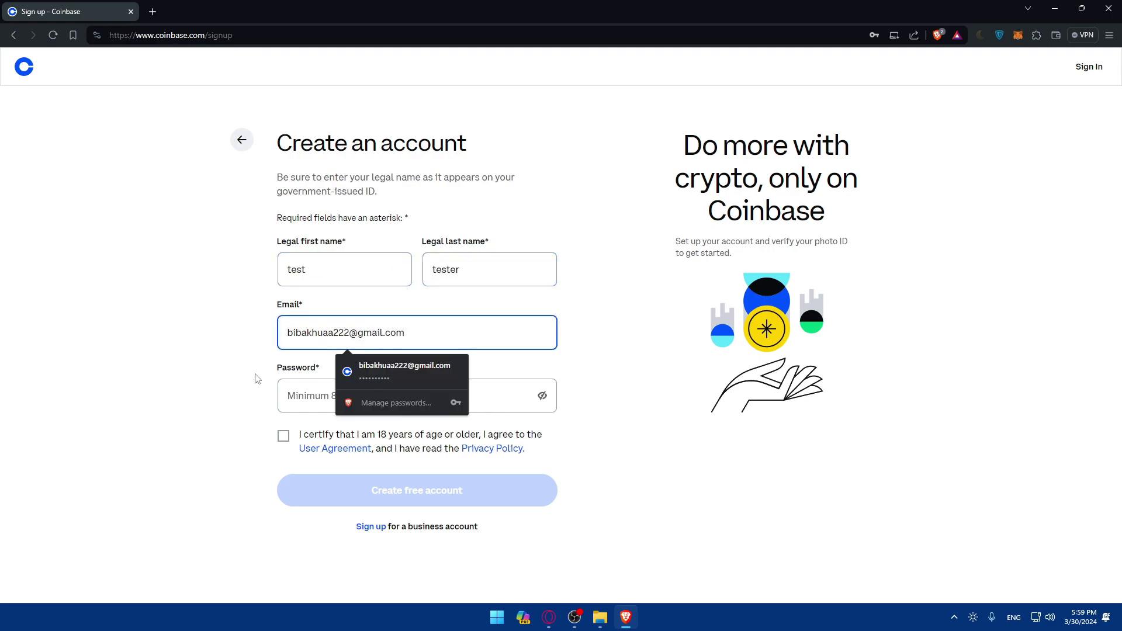
pyautogui.press('Down')
pyautogui.press('Return')
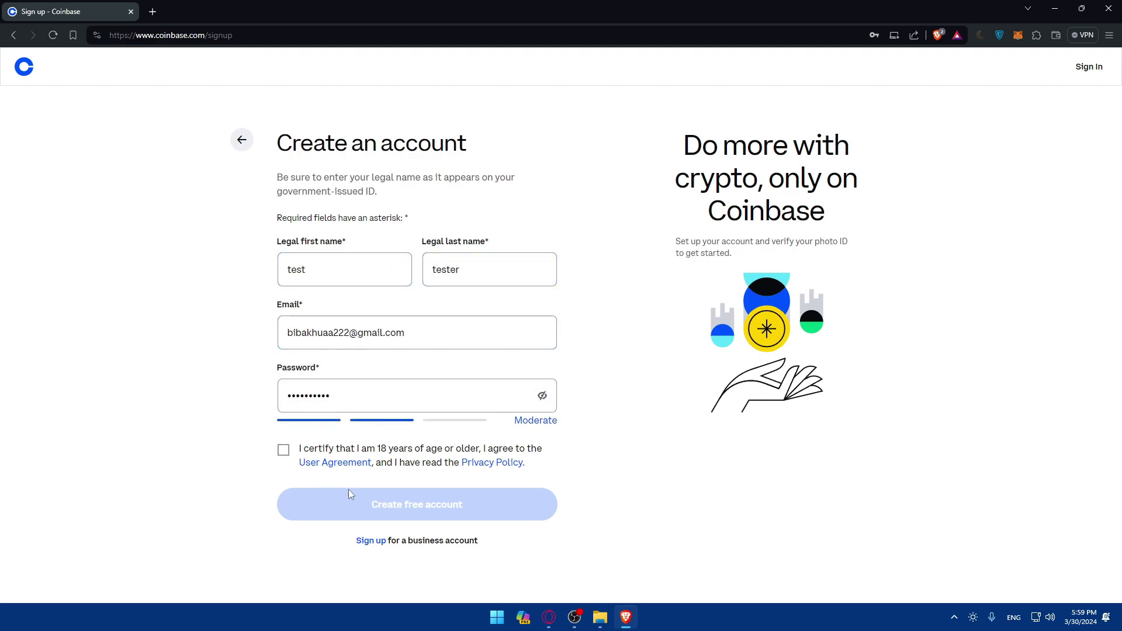
pyautogui.click(283, 449)
pyautogui.click(355, 506)
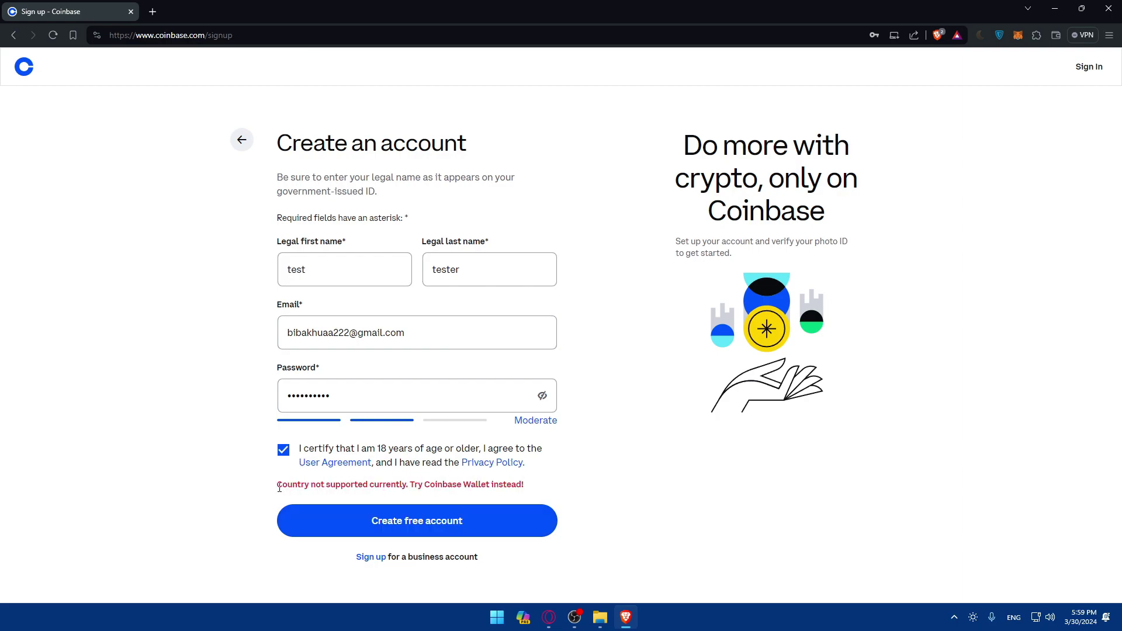
# Step: Highlight the country-not-supported error, then return to the account-type page
pyautogui.moveTo(279, 487); pyautogui.dragTo(341, 488)
pyautogui.click(347, 486)
pyautogui.click(14, 35)
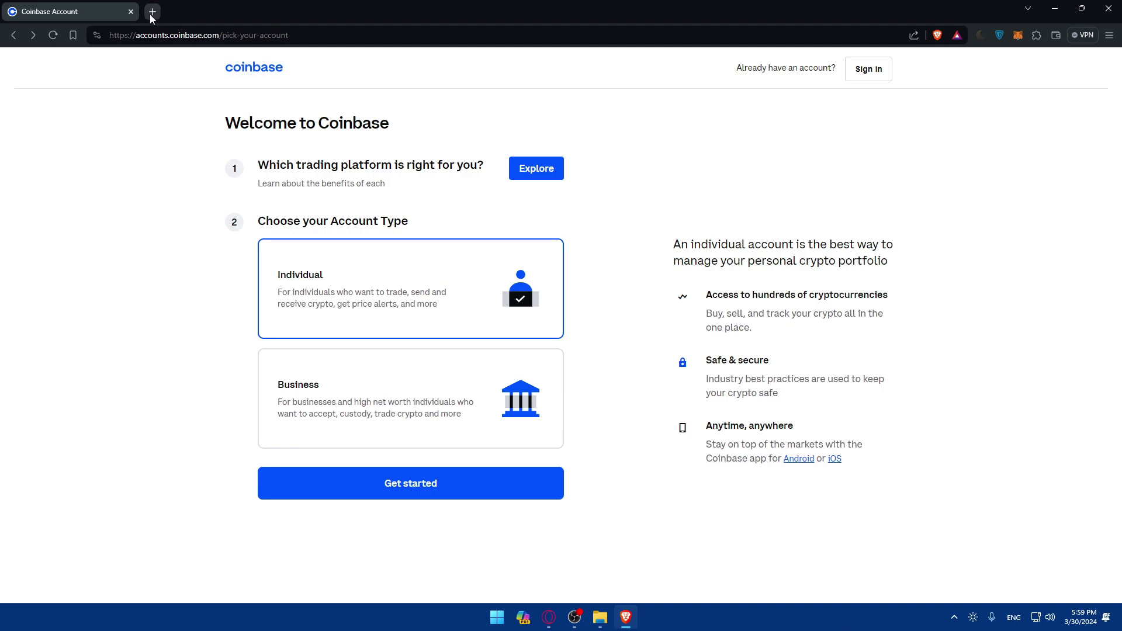
# Step: Return to the Coinbase homepage and open a new browser tab
pyautogui.click(230, 64)
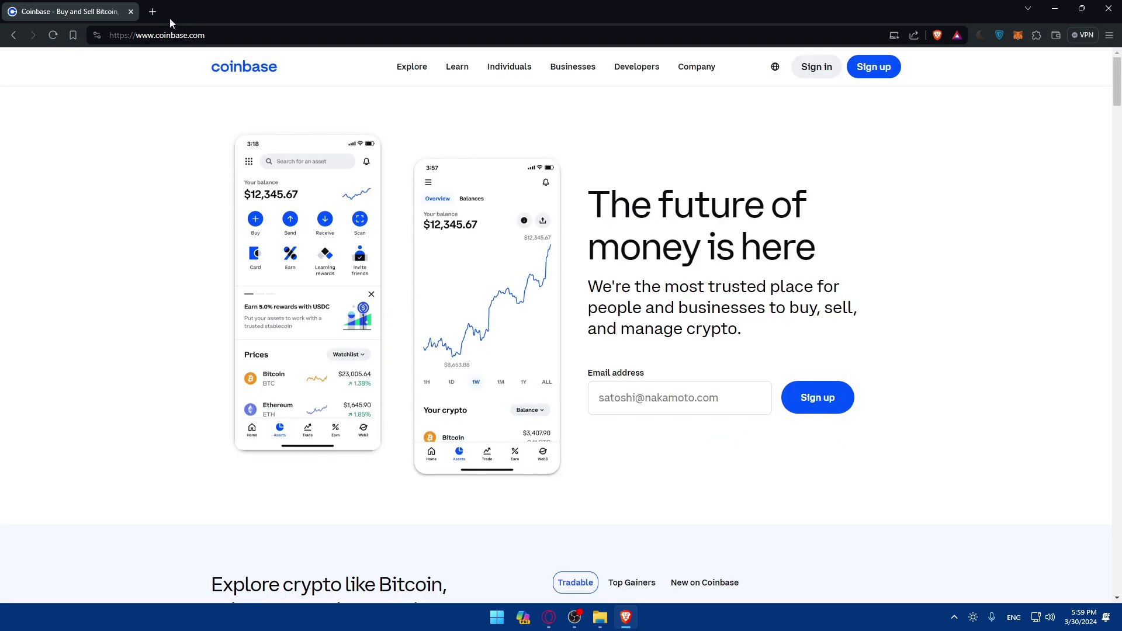
pyautogui.click(152, 12)
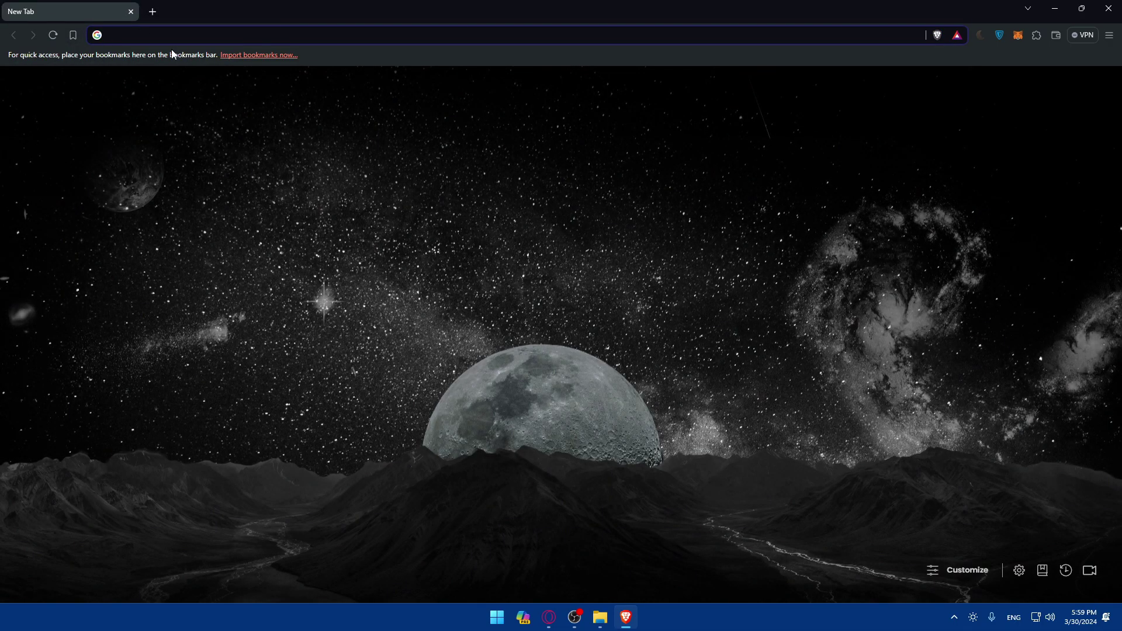
pyautogui.write('how to t')
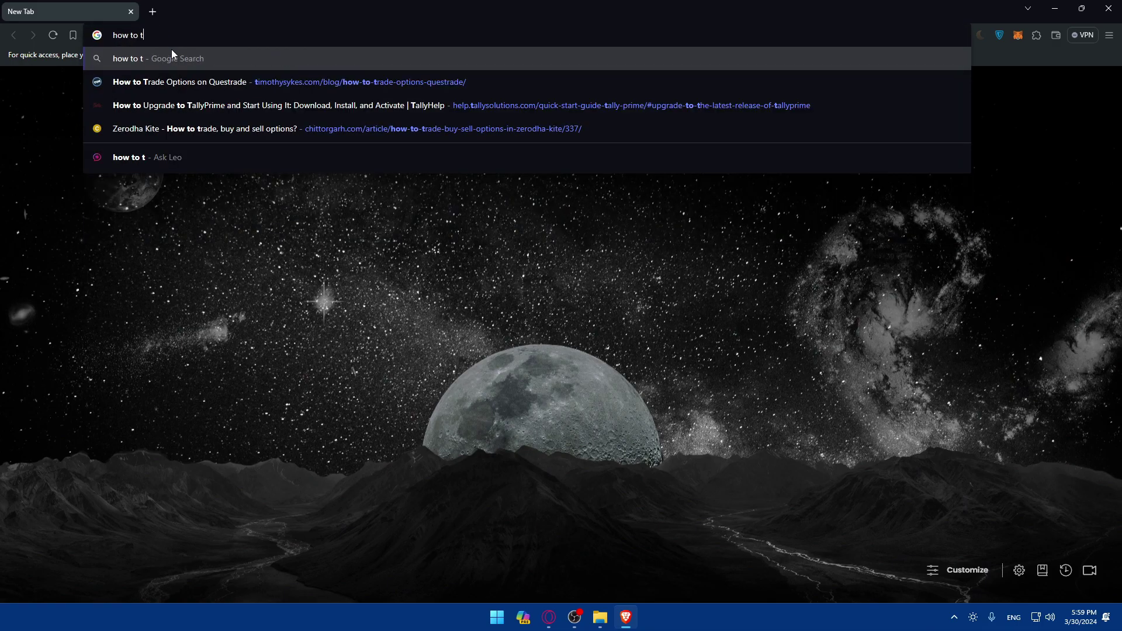
pyautogui.write('rade derivat')
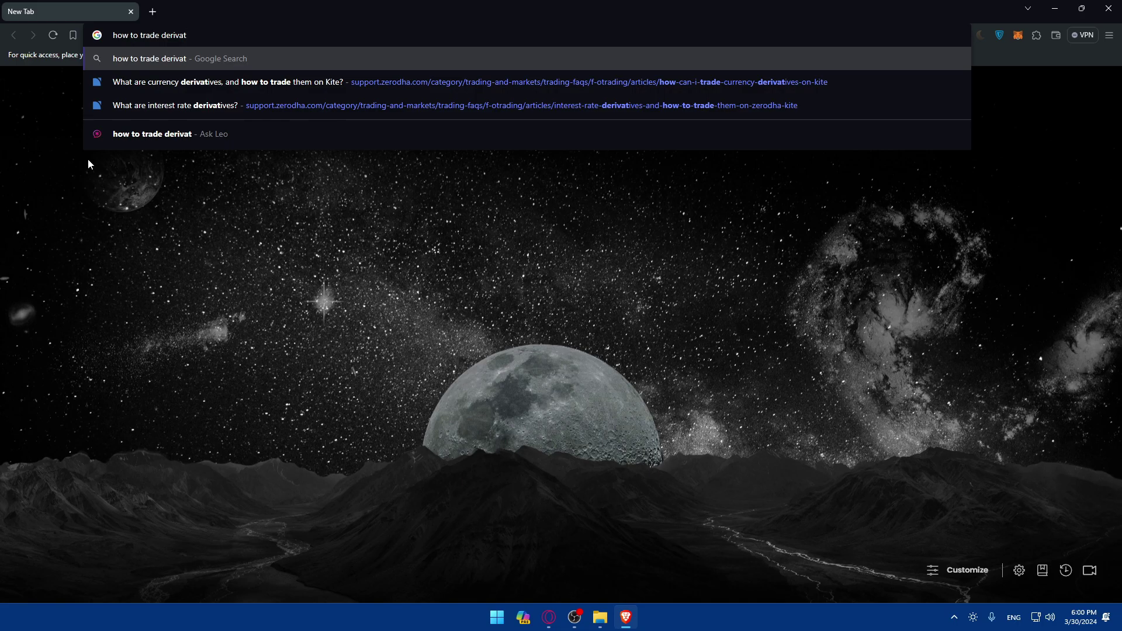
pyautogui.write('ives on coinbase')
# Step: Search 'how to trade derivatives on coinbase', open the Derivatives Exchange result, and highlight its tagline
pyautogui.press('Return')
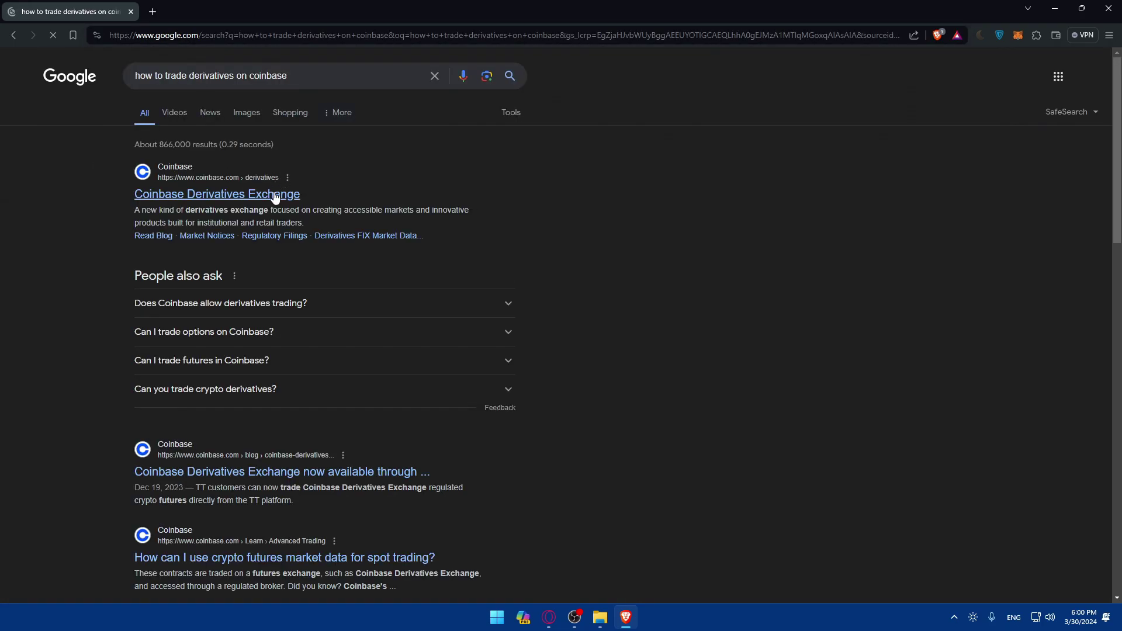
pyautogui.middleClick(260, 204)
pyautogui.scroll(-1, 343, 262)
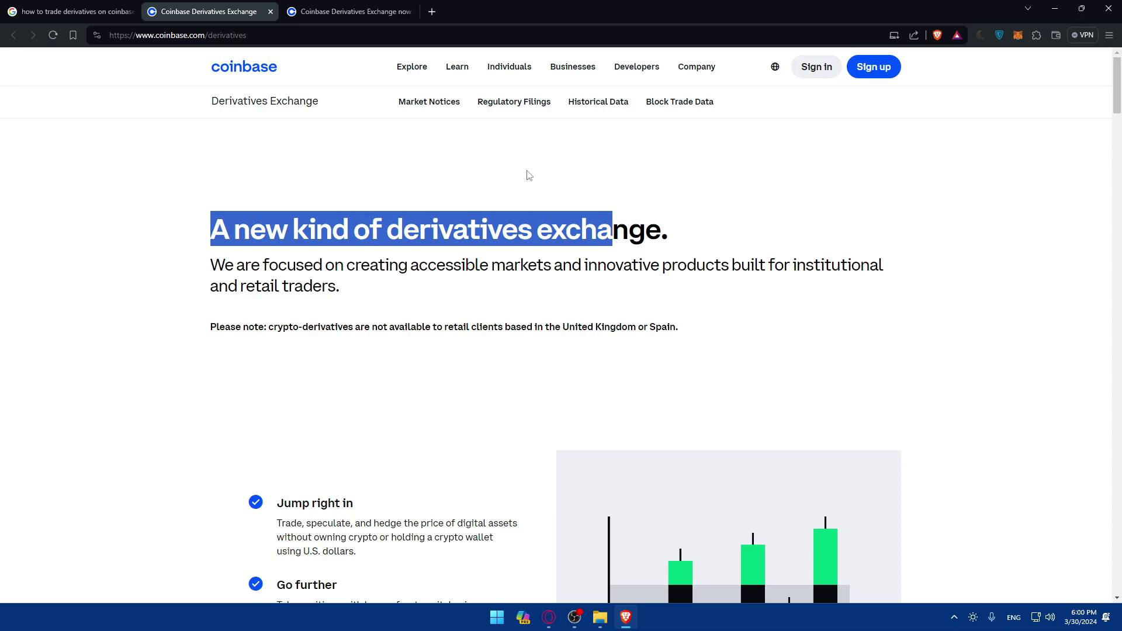
pyautogui.moveTo(445, 263); pyautogui.dragTo(543, 265)
pyautogui.click(586, 265)
pyautogui.moveTo(613, 266); pyautogui.dragTo(742, 265)
pyautogui.click(759, 264)
# Step: Highlight the retail traders phrase, the United Kingdom and Spain note, and the Jump right in heading
pyautogui.moveTo(207, 288); pyautogui.dragTo(421, 296)
pyautogui.moveTo(205, 338)
pyautogui.mouseDown()
pyautogui.moveTo(359, 328)
pyautogui.moveTo(700, 334)
pyautogui.mouseUp()
pyautogui.click(699, 333)
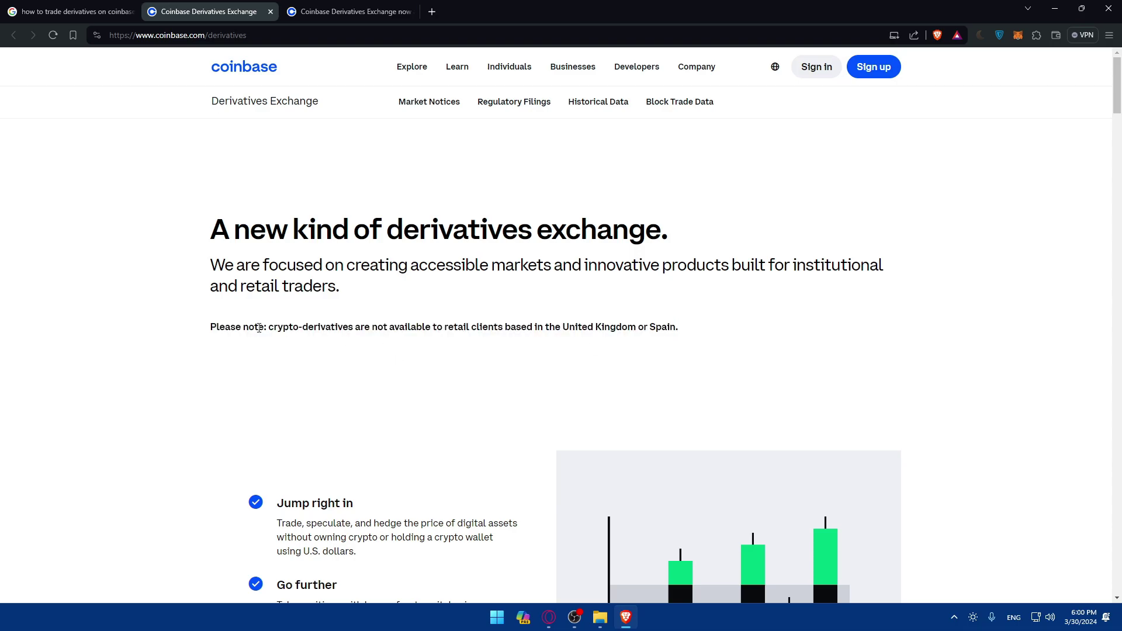
pyautogui.scroll(-3, 275, 281)
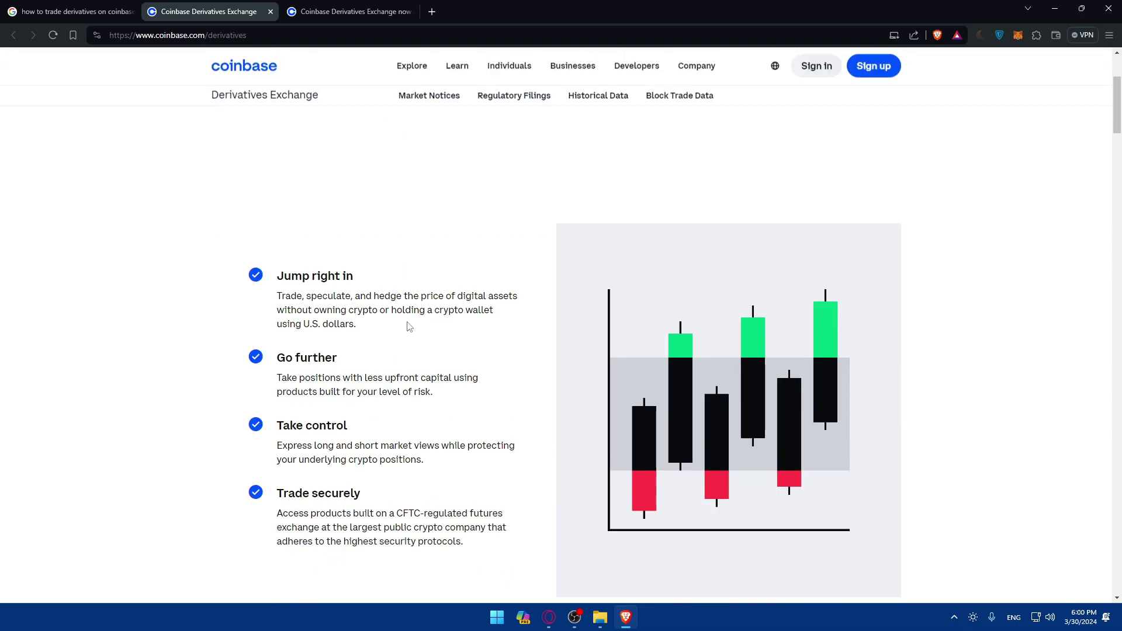
pyautogui.moveTo(275, 281); pyautogui.dragTo(426, 282)
pyautogui.click(282, 289)
pyautogui.scroll(-2, 263, 272)
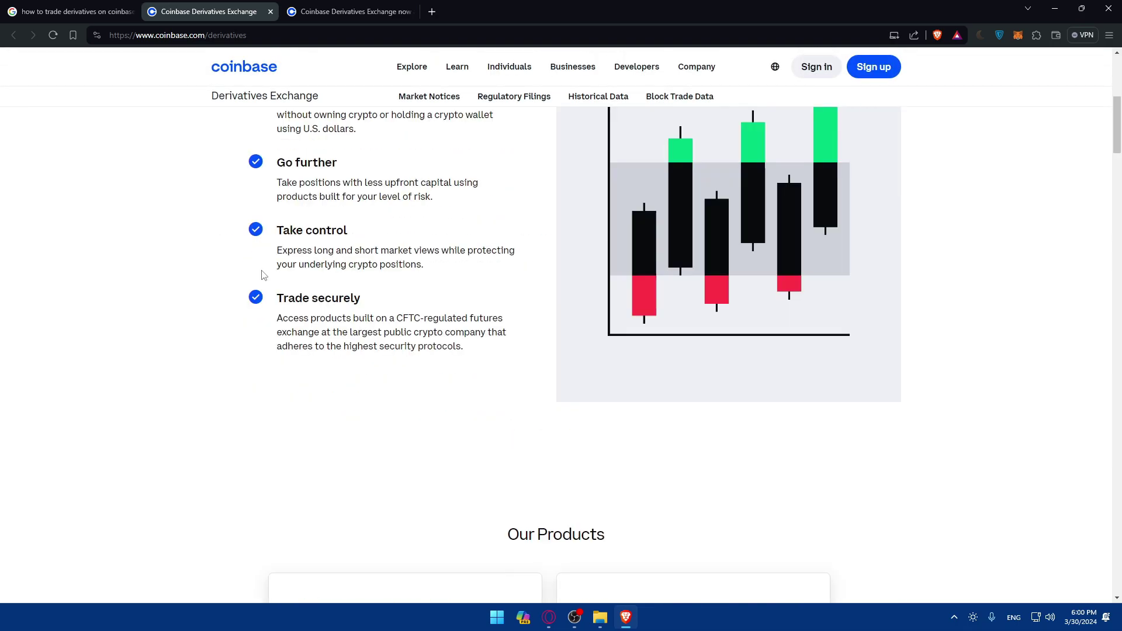
pyautogui.scroll(3, 280, 315)
pyautogui.moveTo(279, 375); pyautogui.dragTo(386, 379)
pyautogui.click(371, 386)
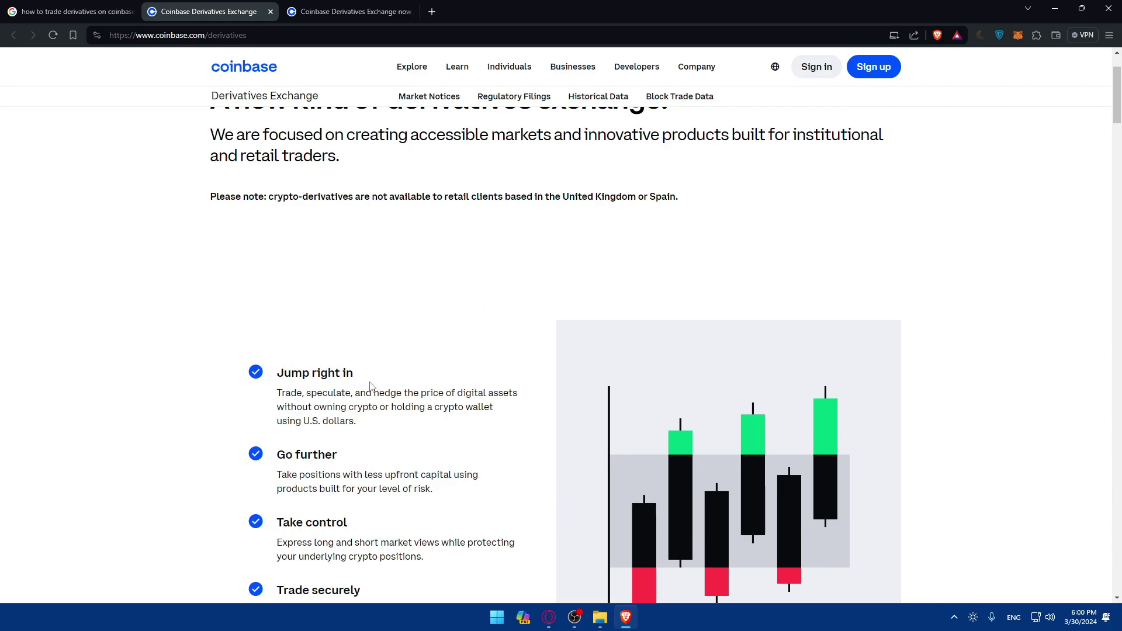
# Step: Highlight the Trade, speculate sentence, the no-crypto-wallet phrase and the level-of-risk phrase
pyautogui.moveTo(277, 395); pyautogui.dragTo(539, 402)
pyautogui.click(352, 395)
pyautogui.click(462, 400)
pyautogui.moveTo(269, 411); pyautogui.dragTo(499, 415)
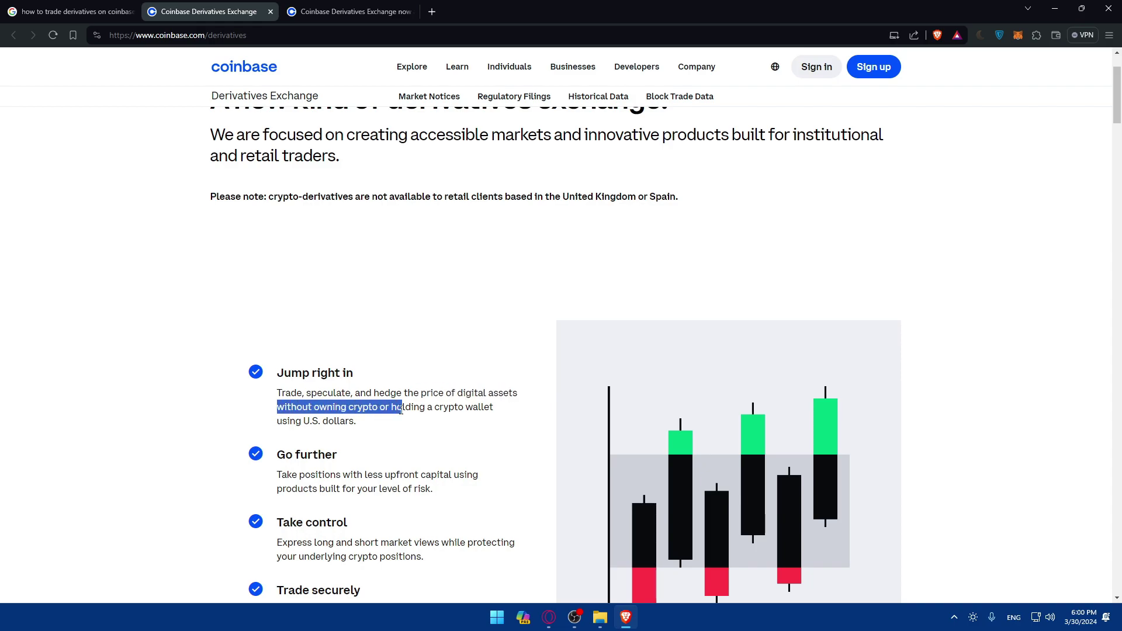
pyautogui.click(275, 425)
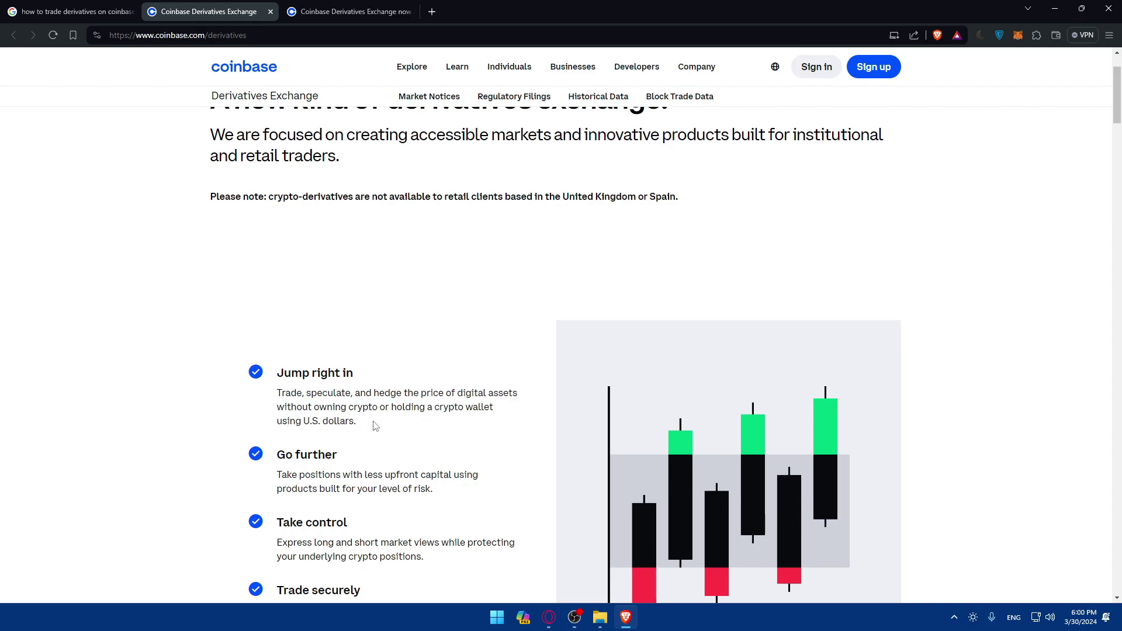
pyautogui.scroll(-1, 374, 426)
pyautogui.moveTo(277, 358); pyautogui.dragTo(372, 363)
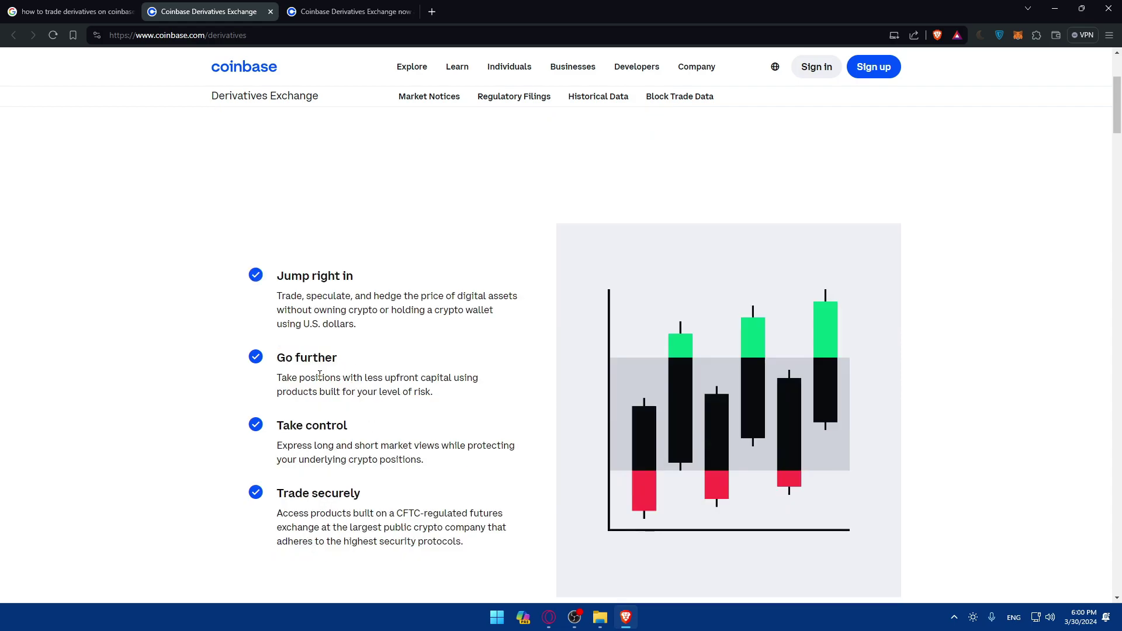
pyautogui.moveTo(276, 379); pyautogui.dragTo(482, 383)
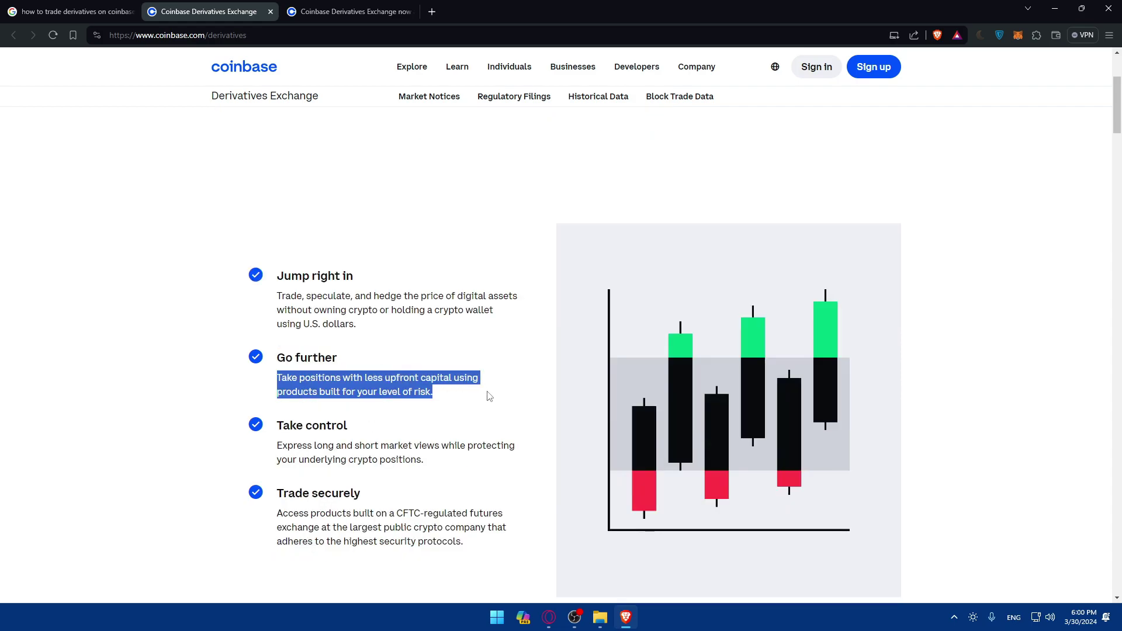
pyautogui.moveTo(283, 392); pyautogui.dragTo(466, 399)
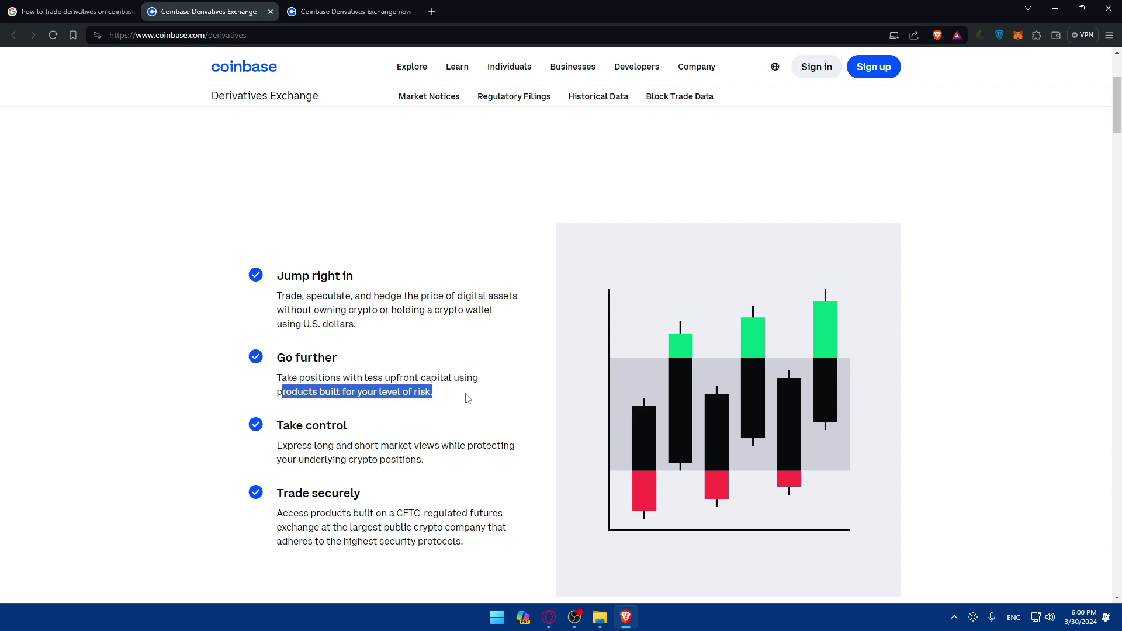
pyautogui.click(417, 416)
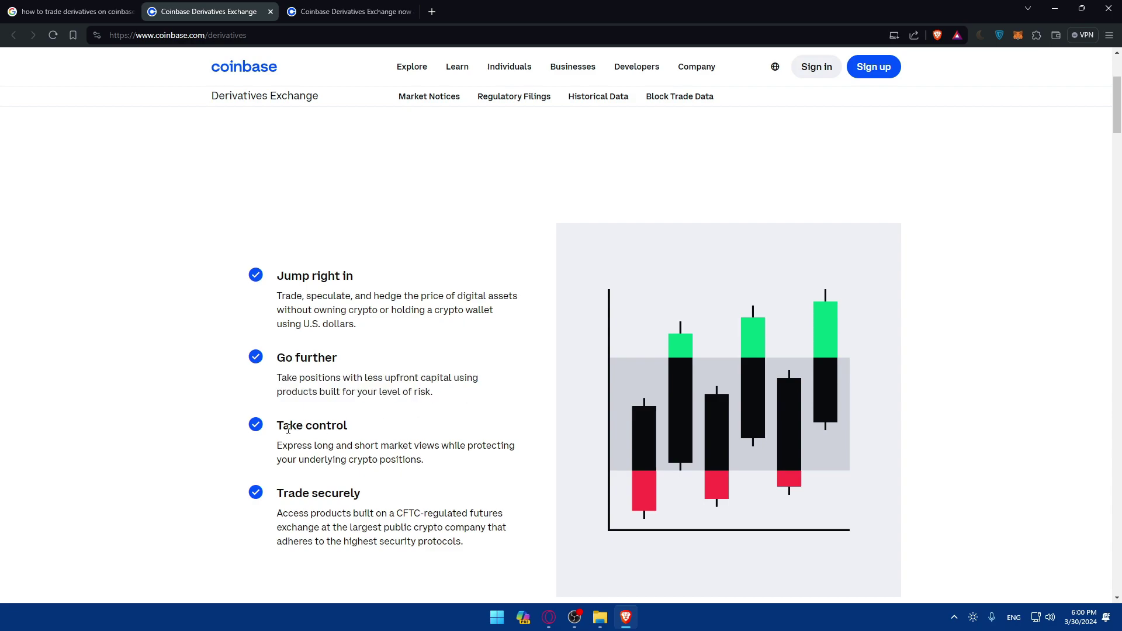
# Step: Highlight the Take control heading, the long and short views sentence, and the Access products phrase
pyautogui.moveTo(287, 428); pyautogui.dragTo(403, 427)
pyautogui.moveTo(277, 447)
pyautogui.mouseDown()
pyautogui.moveTo(523, 451)
pyautogui.moveTo(423, 463)
pyautogui.mouseUp()
pyautogui.click(424, 464)
pyautogui.scroll(-1, 430, 464)
pyautogui.moveTo(275, 396); pyautogui.dragTo(390, 401)
pyautogui.click(391, 400)
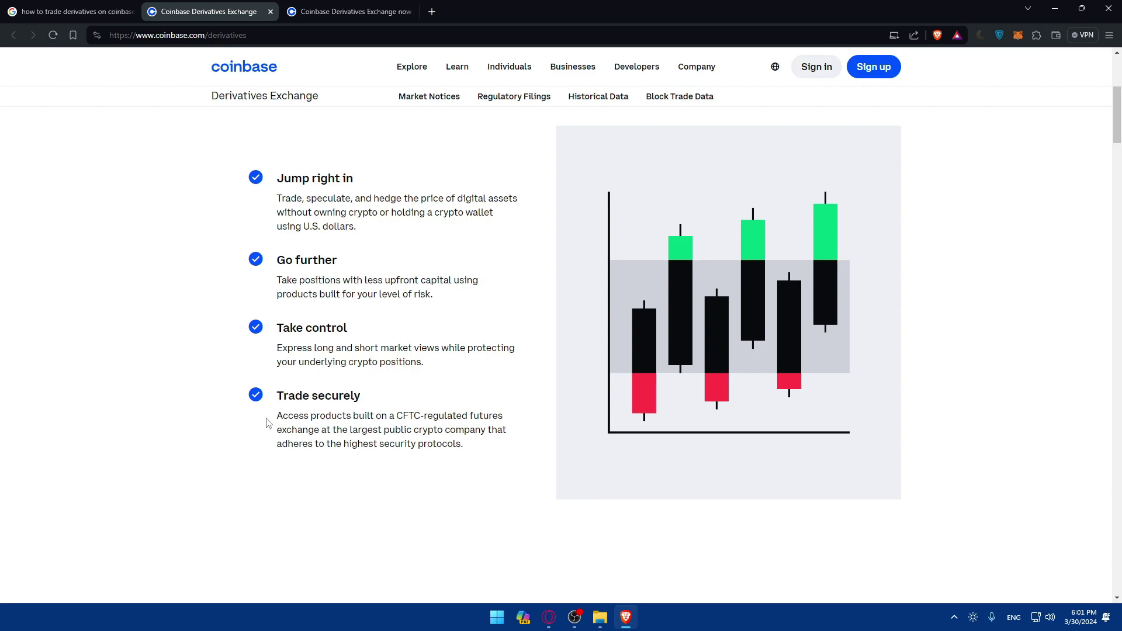
pyautogui.moveTo(267, 424); pyautogui.dragTo(354, 418)
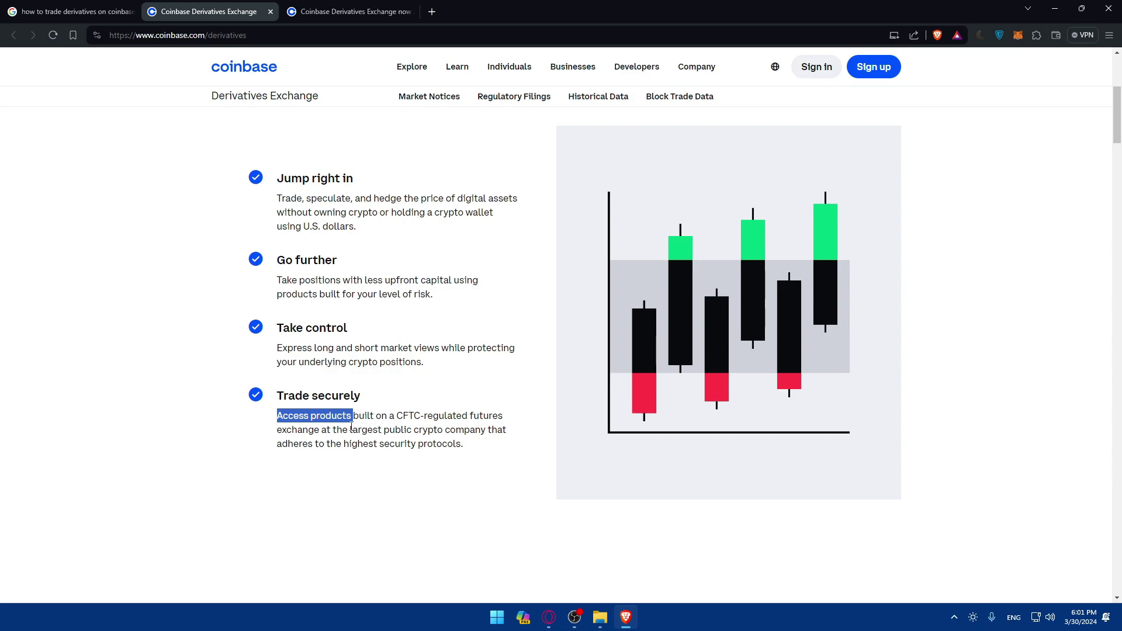
pyautogui.moveTo(347, 428); pyautogui.dragTo(409, 429)
pyautogui.click(448, 441)
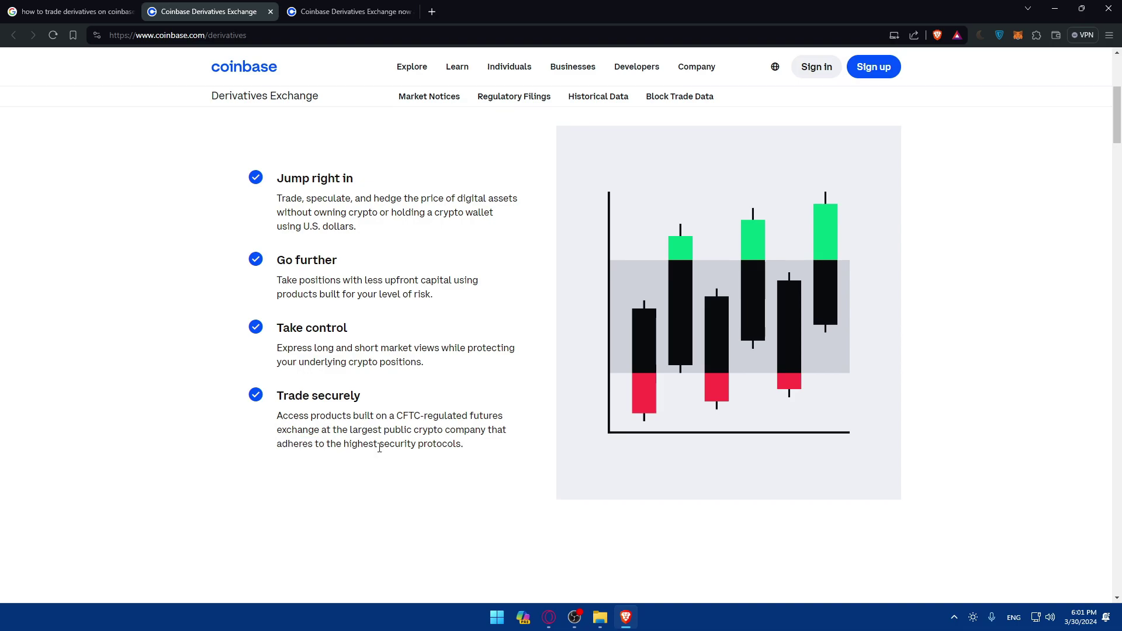
pyautogui.moveTo(407, 443); pyautogui.dragTo(471, 447)
pyautogui.scroll(-3, 470, 445)
pyautogui.moveTo(422, 333); pyautogui.dragTo(682, 349)
pyautogui.click(409, 355)
pyautogui.scroll(-1, 244, 327)
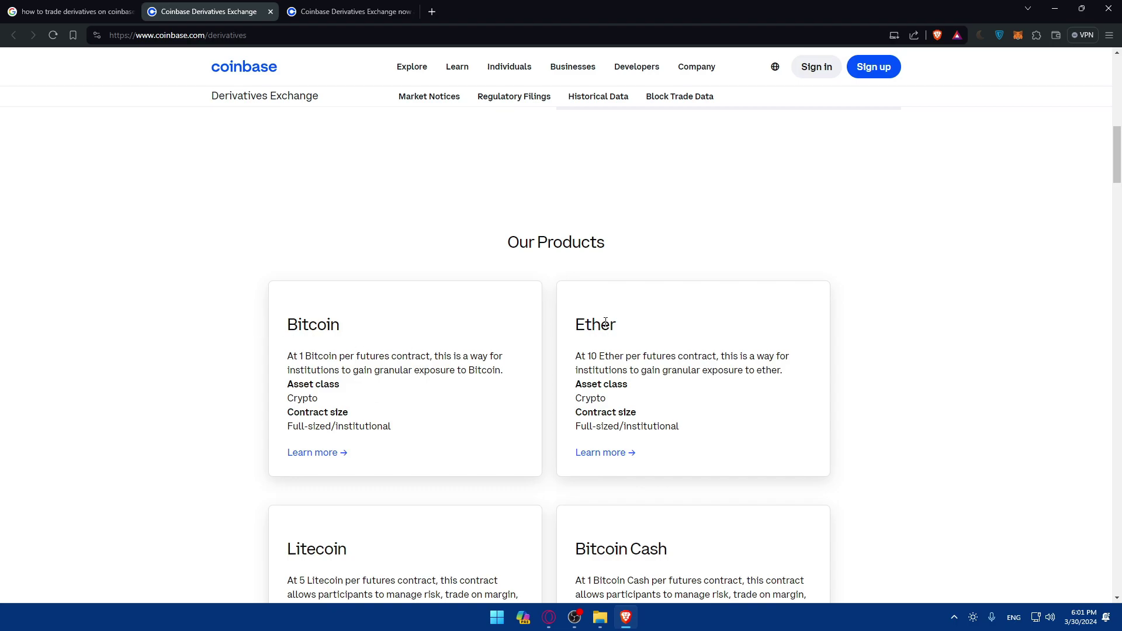
pyautogui.scroll(-2, 605, 324)
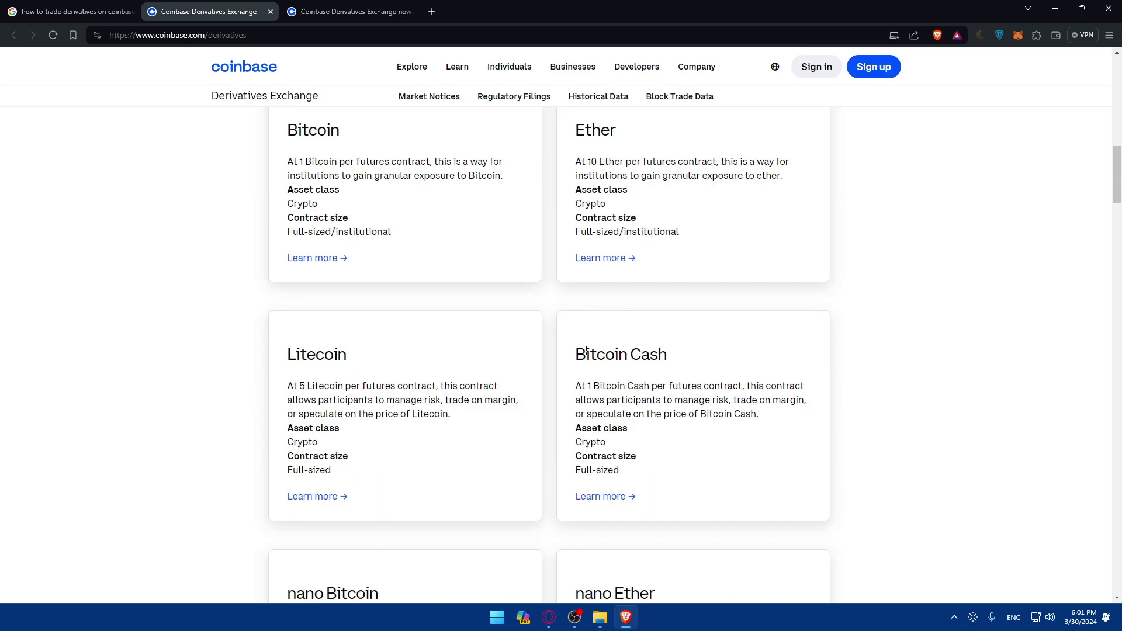
pyautogui.scroll(-2, 657, 354)
pyautogui.scroll(-1, 266, 390)
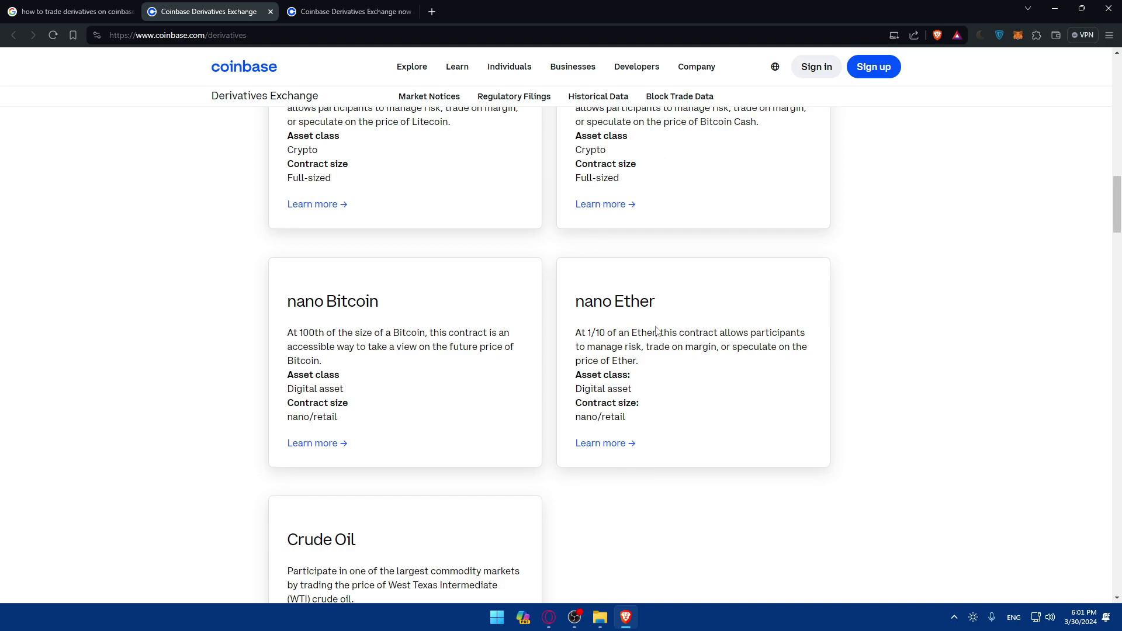
pyautogui.scroll(-1, 644, 317)
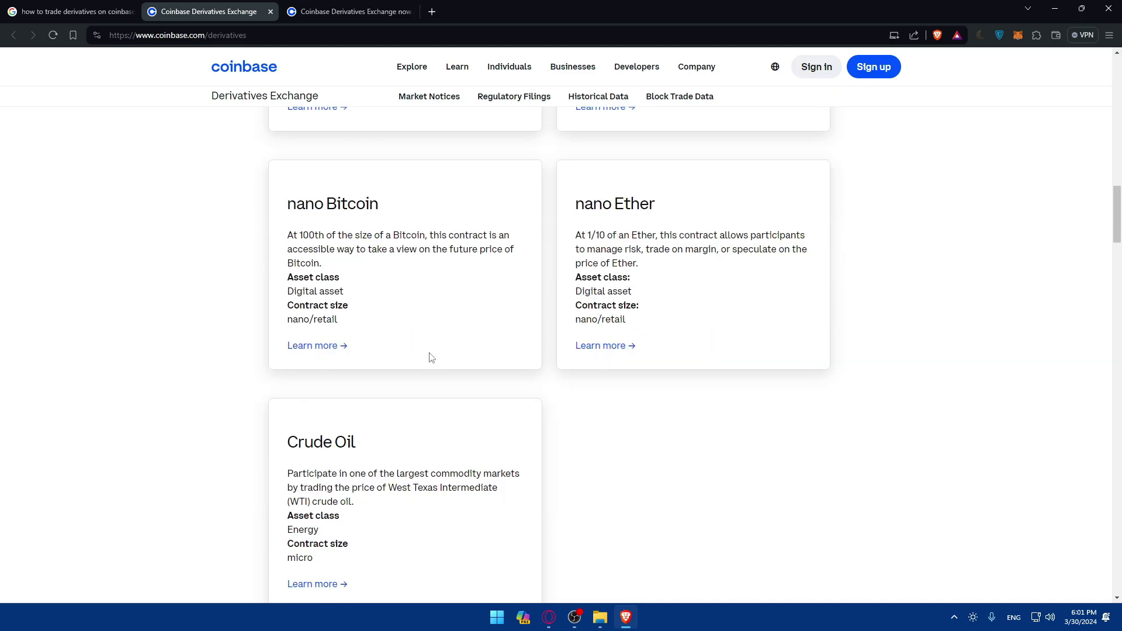
pyautogui.scroll(4, 533, 347)
pyautogui.scroll(1, 591, 396)
pyautogui.scroll(-5, 591, 389)
pyautogui.scroll(-2, 419, 402)
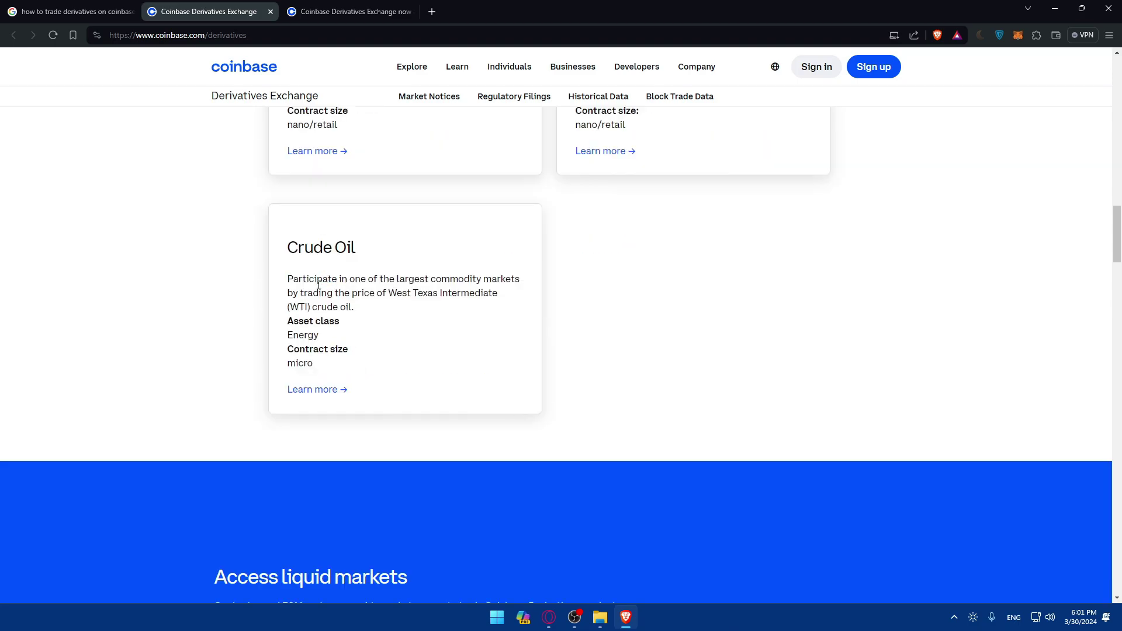
pyautogui.scroll(3, 319, 286)
pyautogui.scroll(5, 377, 324)
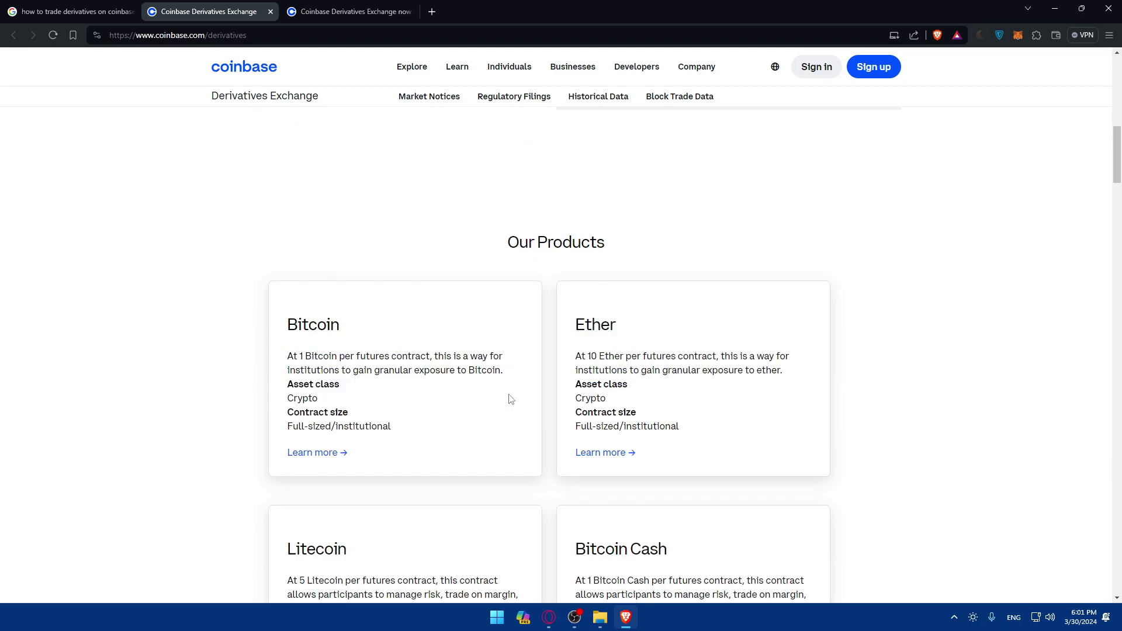
pyautogui.scroll(-2, 498, 395)
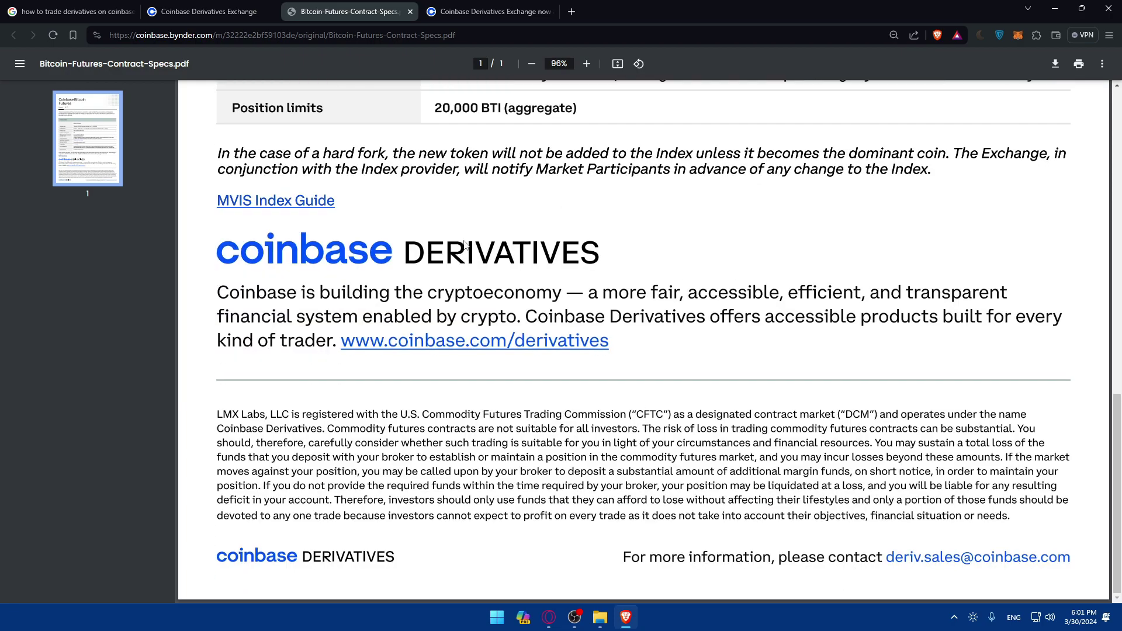
pyautogui.scroll(8, 467, 247)
pyautogui.scroll(-4, 451, 267)
pyautogui.scroll(-3, 437, 291)
pyautogui.click(482, 351)
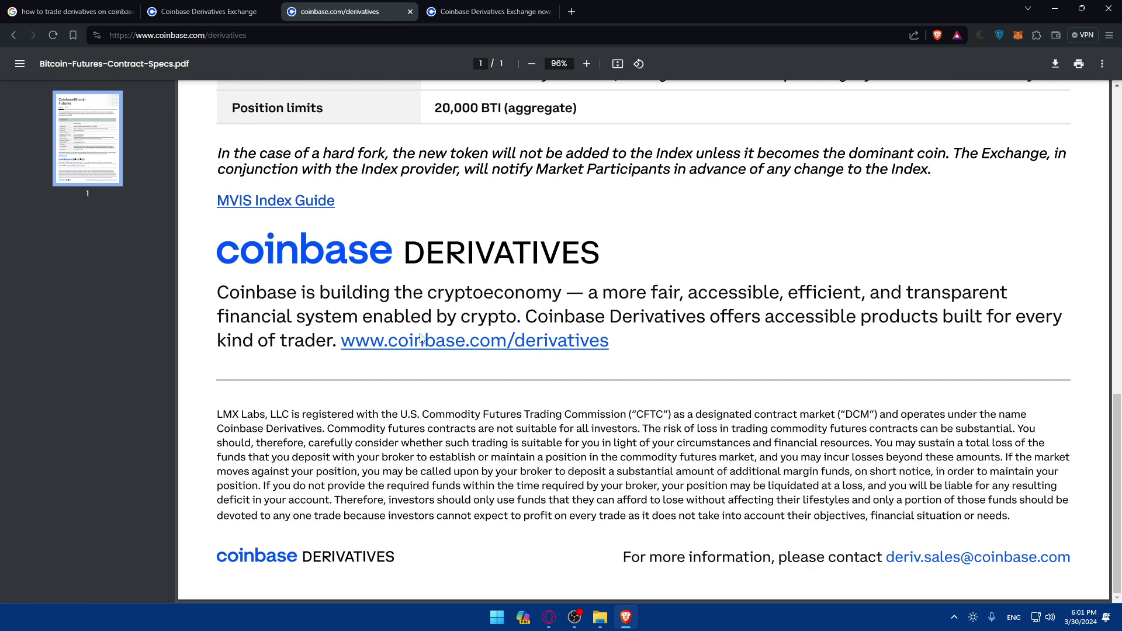
pyautogui.scroll(-4, 496, 243)
pyautogui.scroll(-4, 526, 250)
pyautogui.scroll(3, 539, 244)
pyautogui.scroll(5, 541, 281)
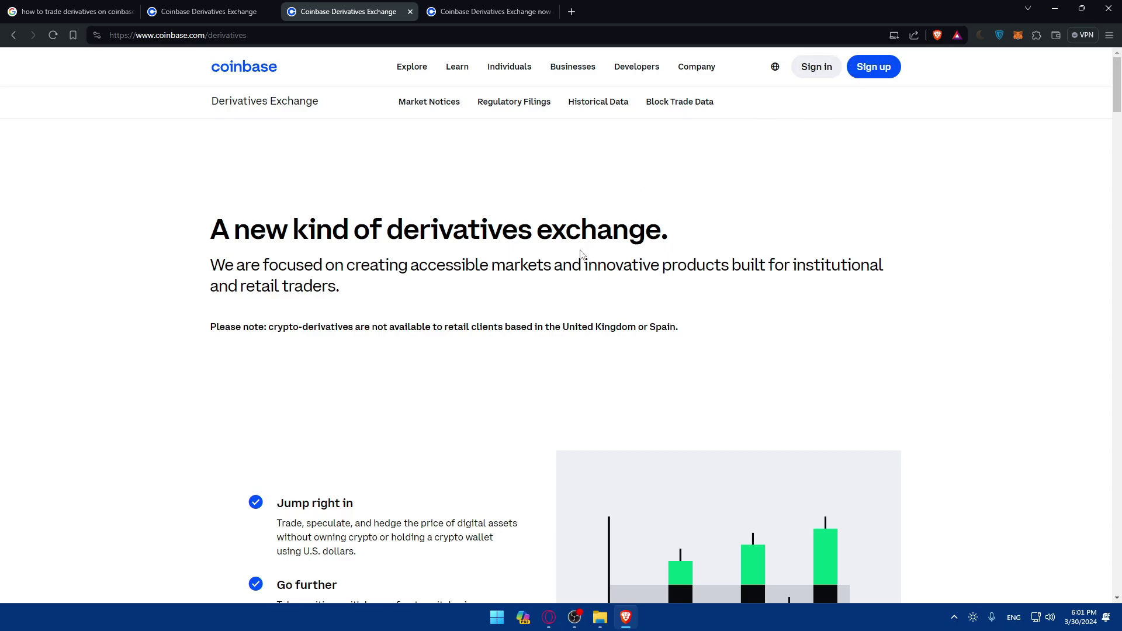
pyautogui.scroll(-5, 579, 243)
pyautogui.scroll(-4, 555, 237)
pyautogui.scroll(2, 556, 233)
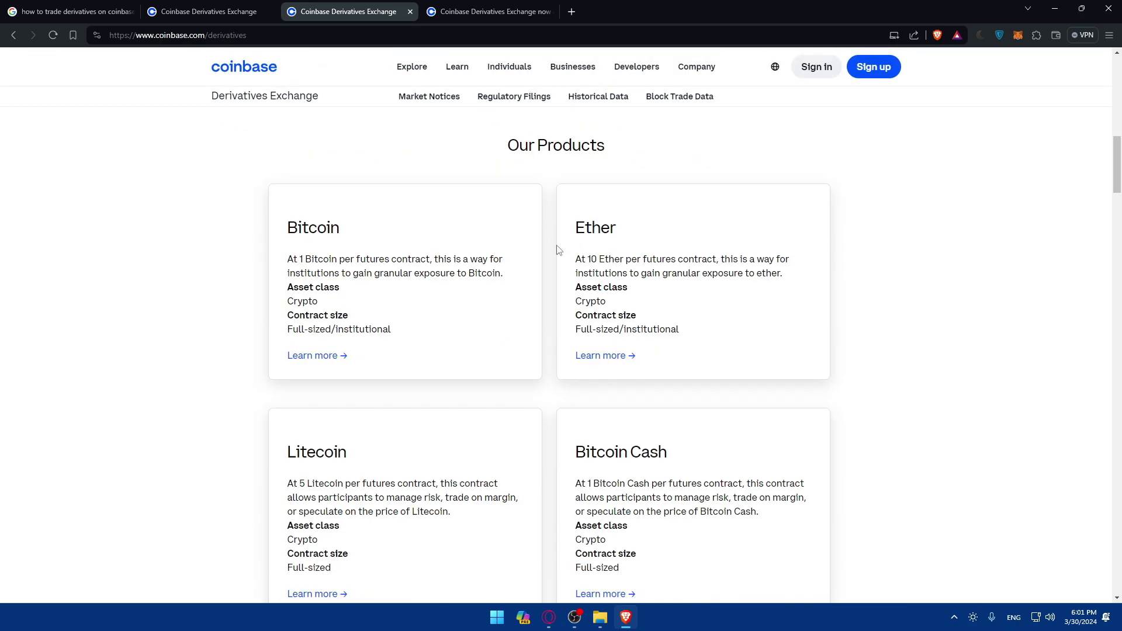
pyautogui.scroll(-4, 570, 263)
pyautogui.scroll(-1, 584, 268)
pyautogui.scroll(-4, 583, 289)
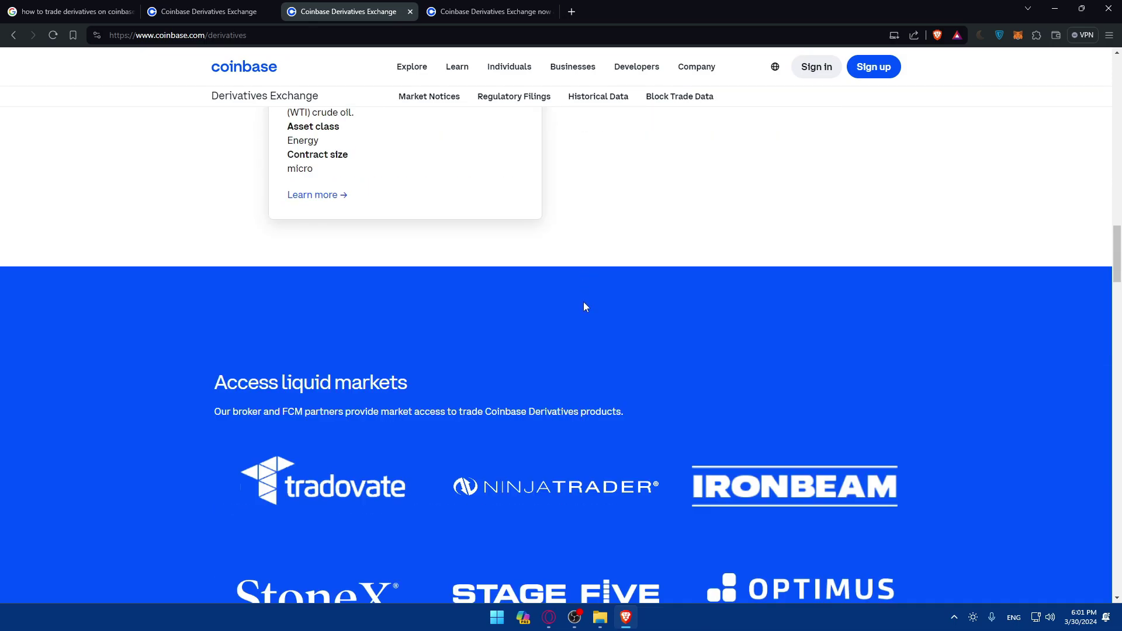
pyautogui.scroll(2, 583, 305)
pyautogui.scroll(4, 586, 307)
pyautogui.scroll(3, 584, 306)
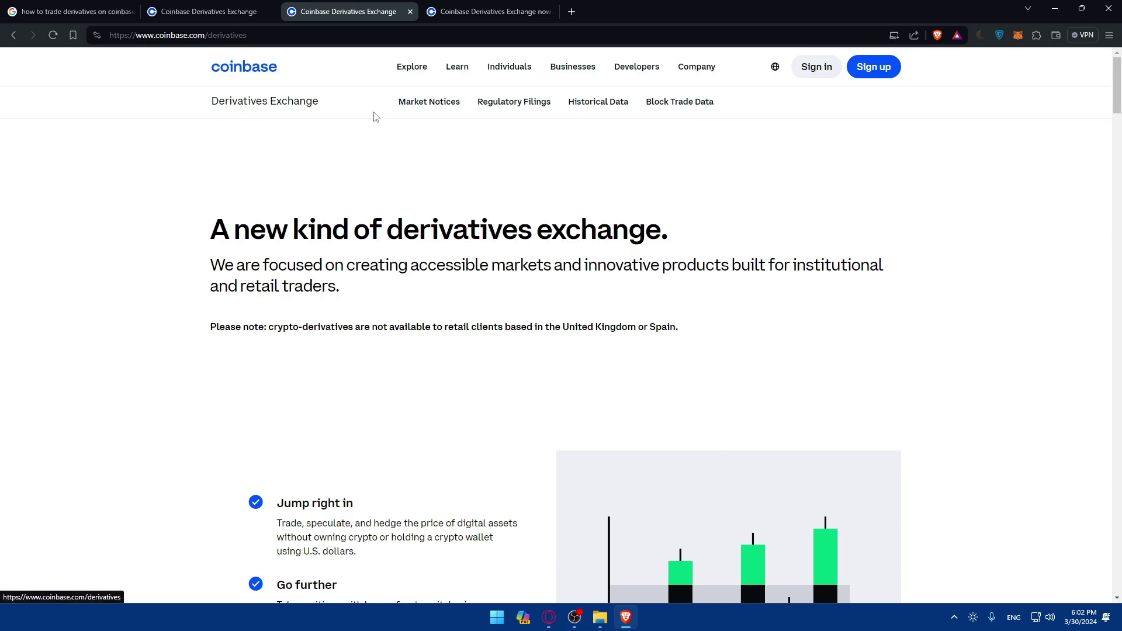
# Step: Browse Market Notices, Regulatory Filings and Block Trade Data, then close the Block Trade Data tab
pyautogui.click(427, 108)
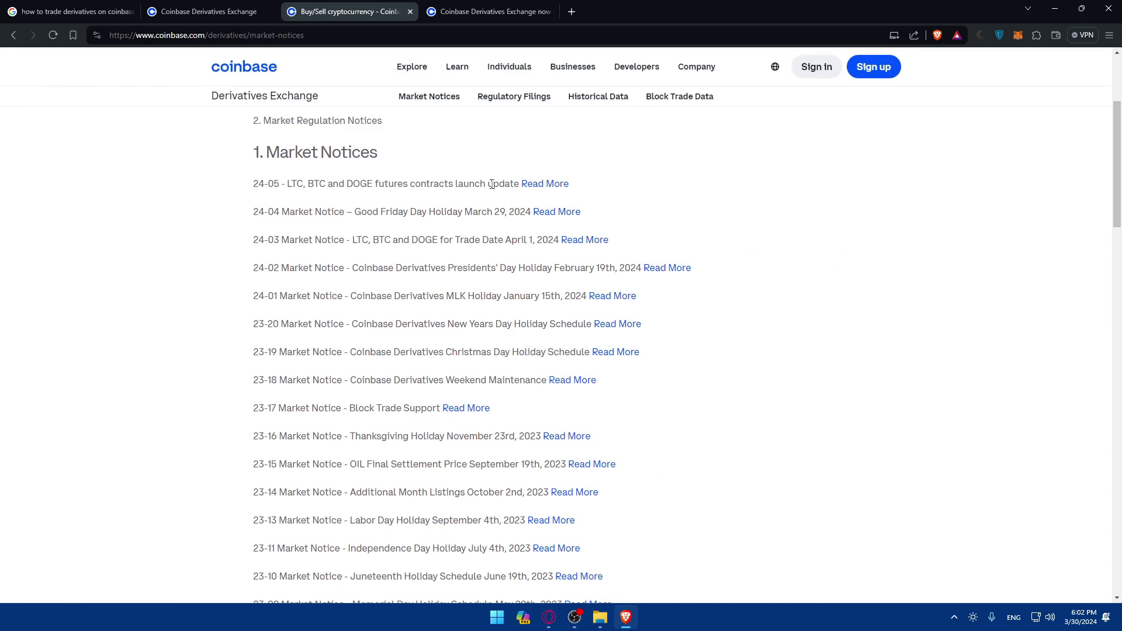
pyautogui.click(524, 107)
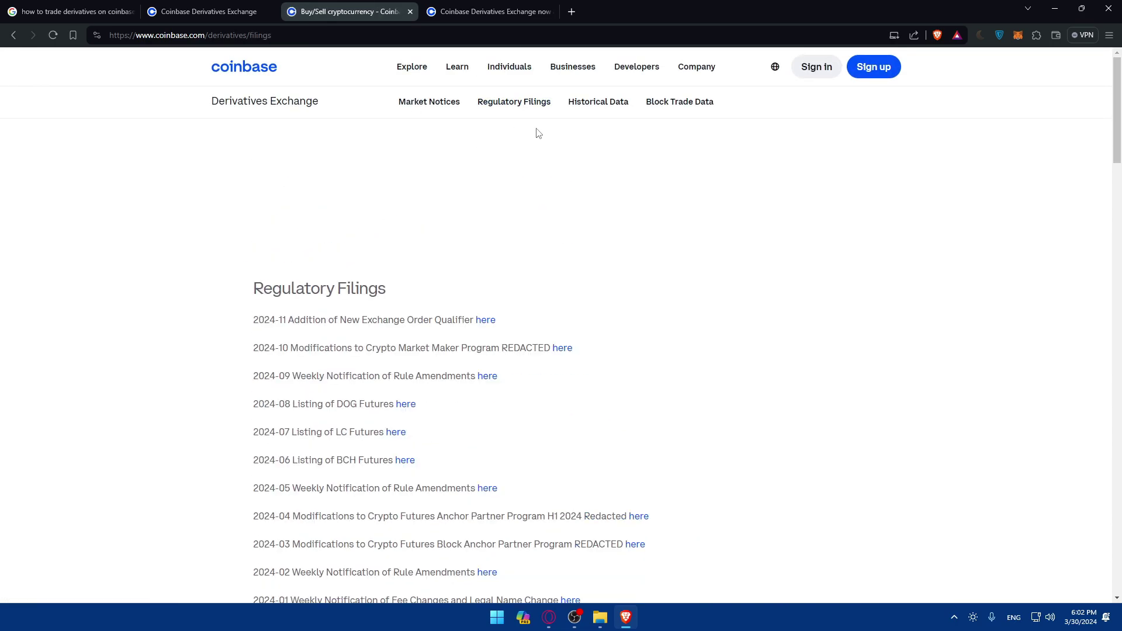
pyautogui.click(679, 106)
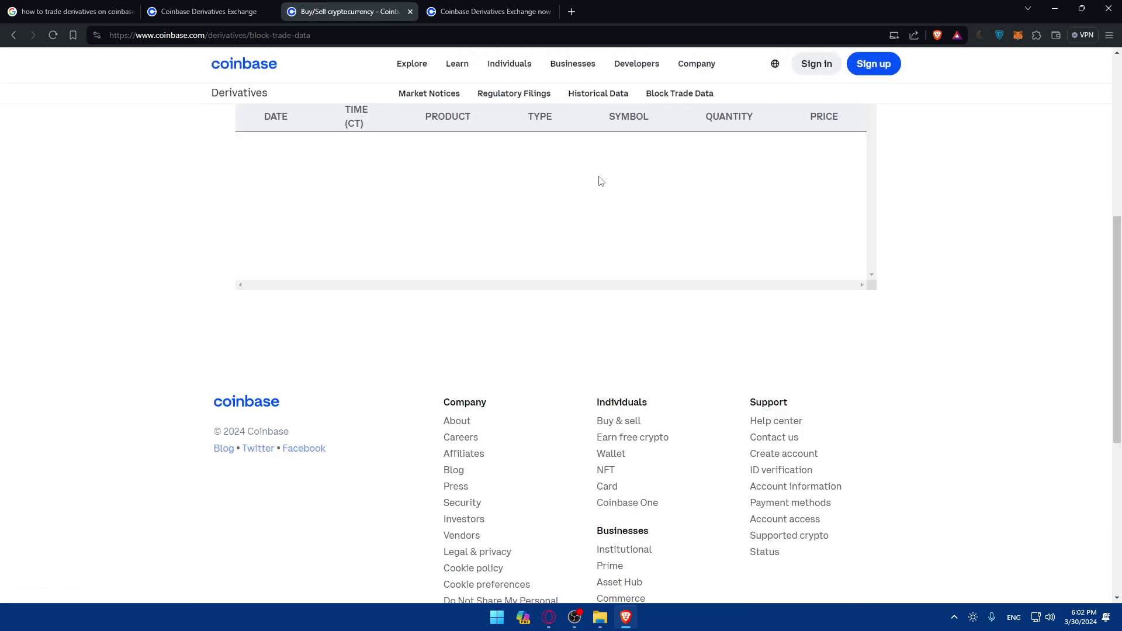
pyautogui.scroll(-3, 719, 351)
pyautogui.scroll(3, 675, 386)
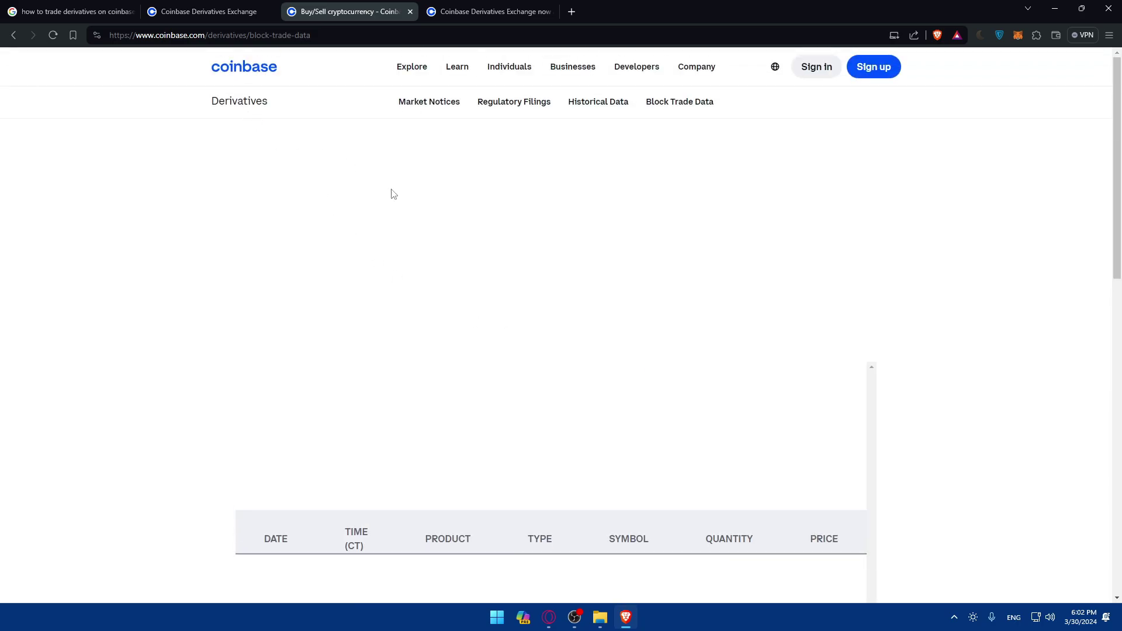
pyautogui.click(410, 12)
pyautogui.scroll(10, 301, 285)
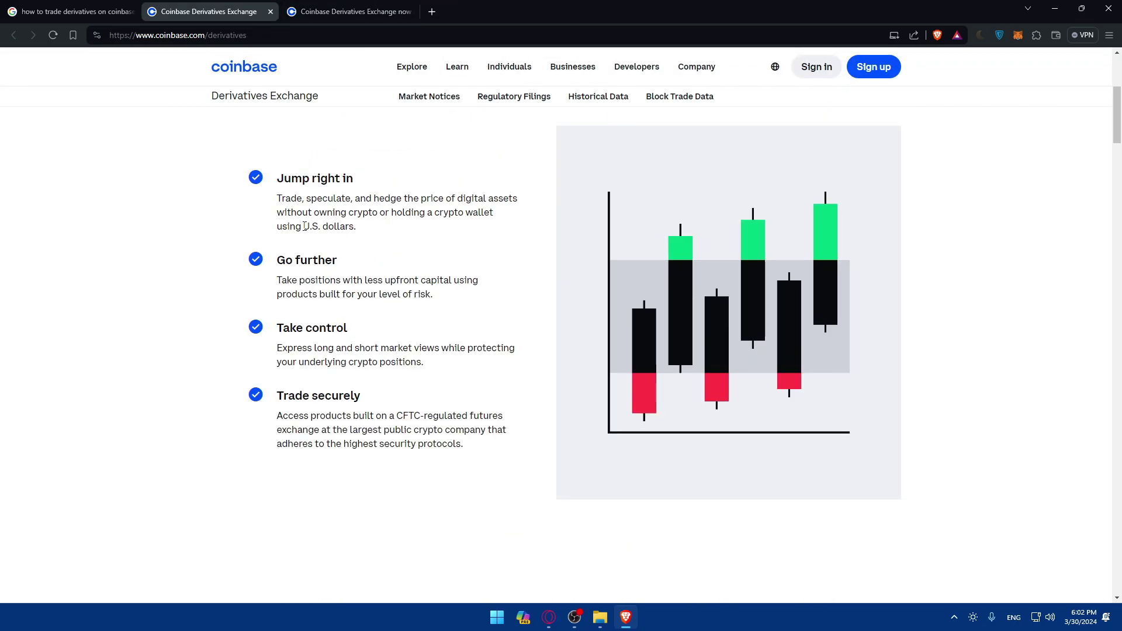
# Step: Close the overview tab and highlight the Trading Technologies blog article title line by line
pyautogui.click(270, 11)
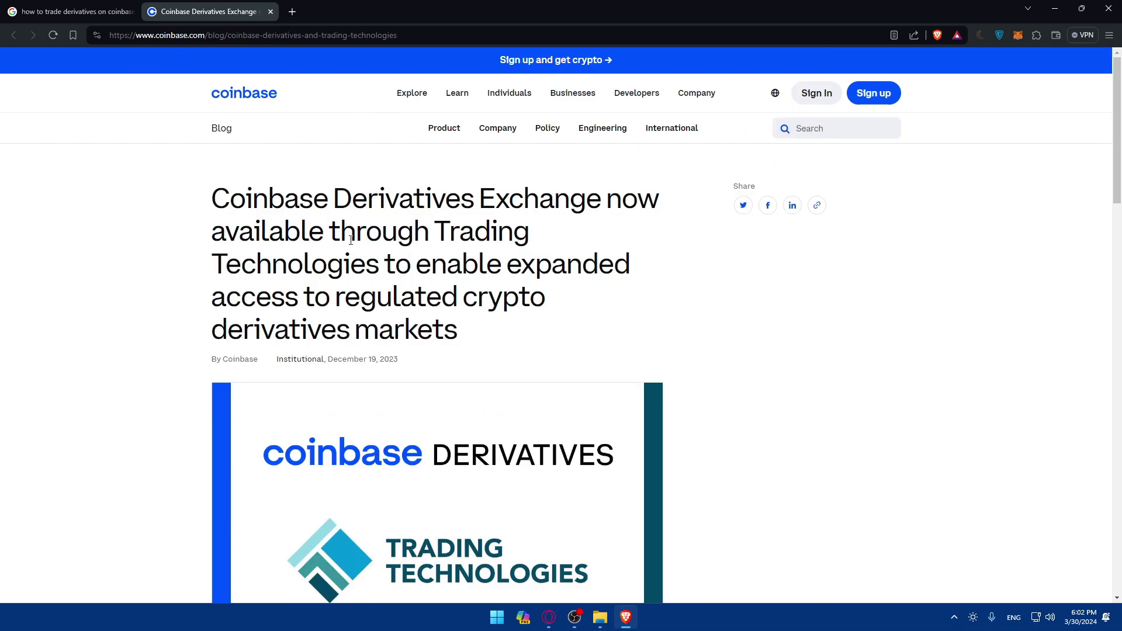
pyautogui.moveTo(185, 198); pyautogui.dragTo(670, 200)
pyautogui.click(396, 237)
pyautogui.moveTo(211, 270); pyautogui.dragTo(467, 267)
pyautogui.click(565, 267)
pyautogui.moveTo(211, 305); pyautogui.dragTo(563, 294)
pyautogui.moveTo(200, 338); pyautogui.dragTo(517, 337)
pyautogui.click(515, 336)
pyautogui.scroll(-3, 490, 324)
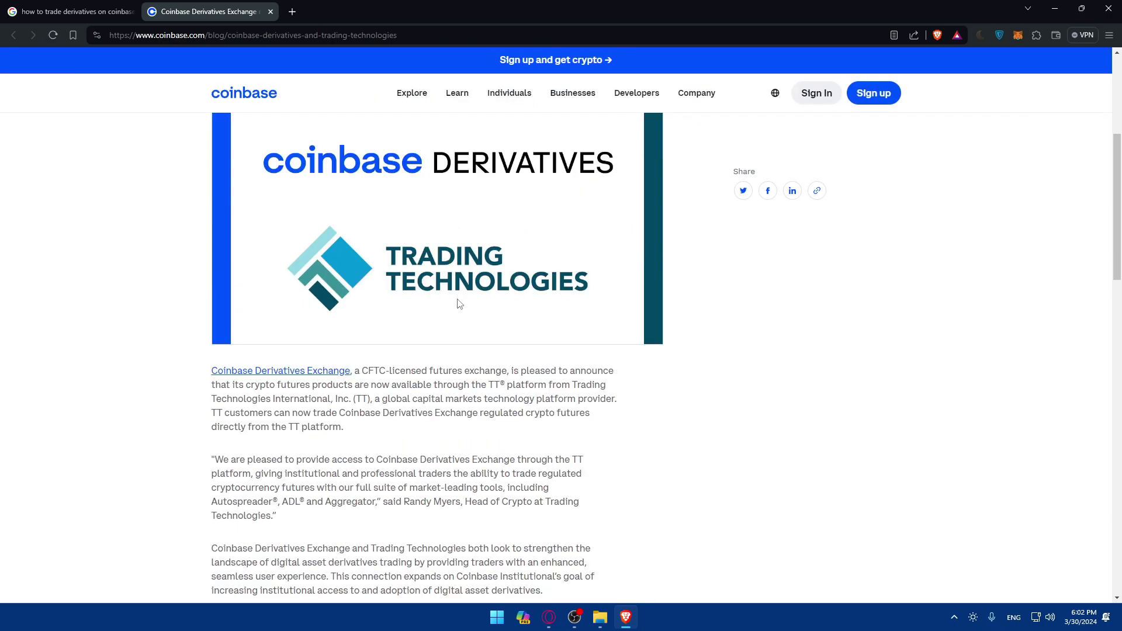
pyautogui.scroll(-2, 307, 277)
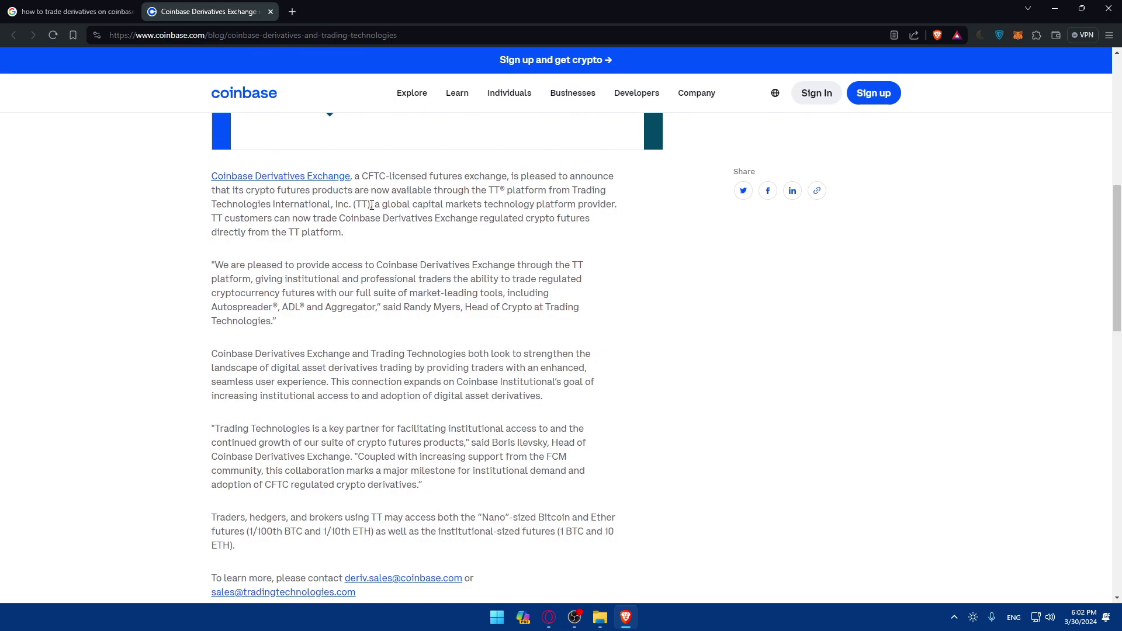
pyautogui.scroll(-2, 307, 220)
pyautogui.scroll(-5, 233, 254)
pyautogui.scroll(10, 284, 301)
pyautogui.scroll(-8, 279, 301)
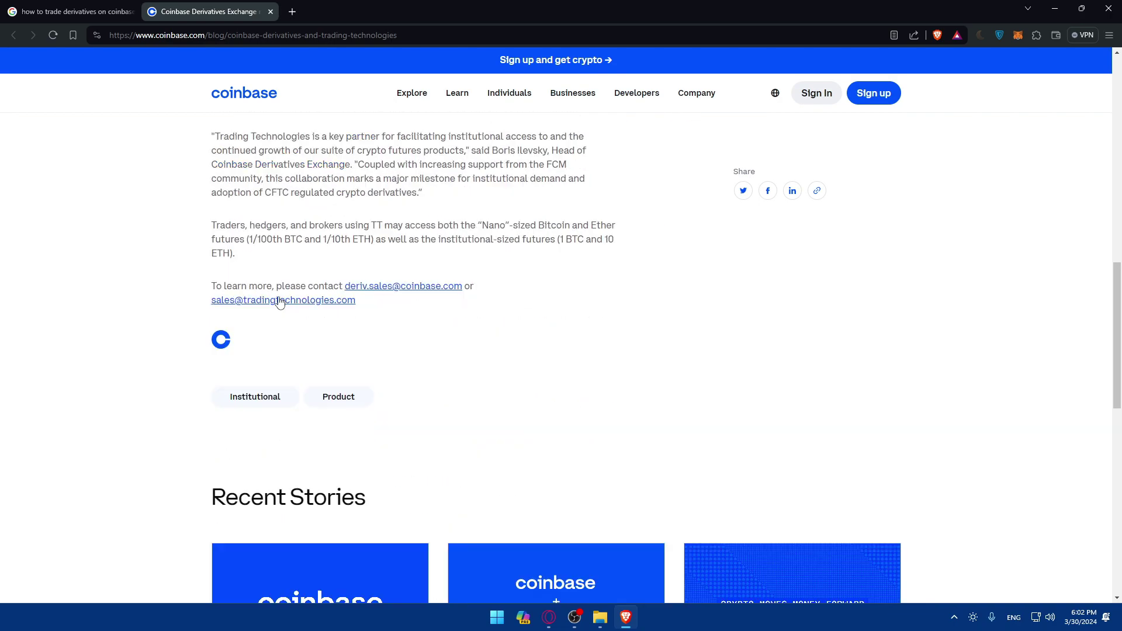
pyautogui.scroll(2, 278, 302)
pyautogui.scroll(1, 289, 313)
pyautogui.scroll(4, 309, 284)
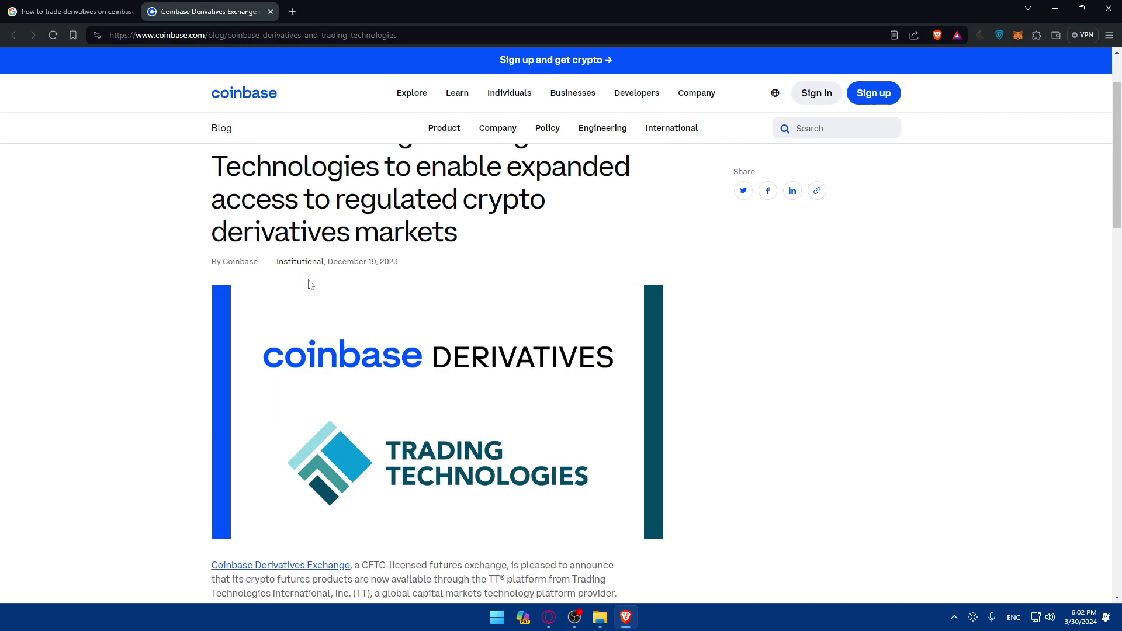
pyautogui.scroll(1, 309, 284)
pyautogui.scroll(-6, 306, 281)
pyautogui.scroll(5, 304, 278)
pyautogui.scroll(1, 303, 279)
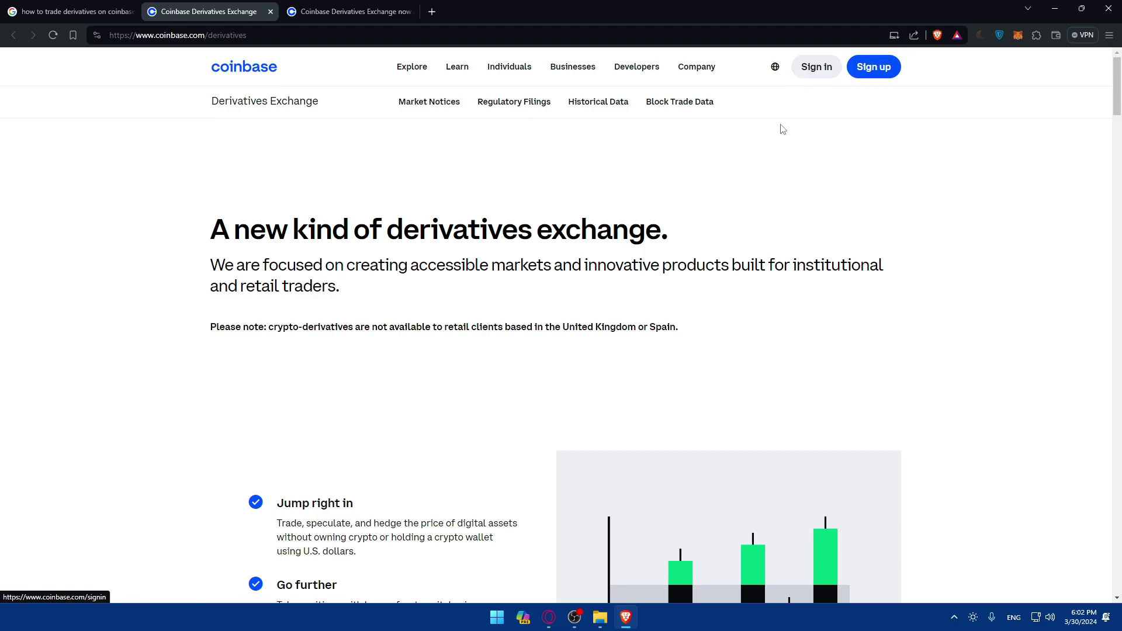
pyautogui.scroll(-10, 776, 187)
pyautogui.scroll(-5, 727, 208)
pyautogui.scroll(2, 727, 208)
pyautogui.scroll(5, 727, 208)
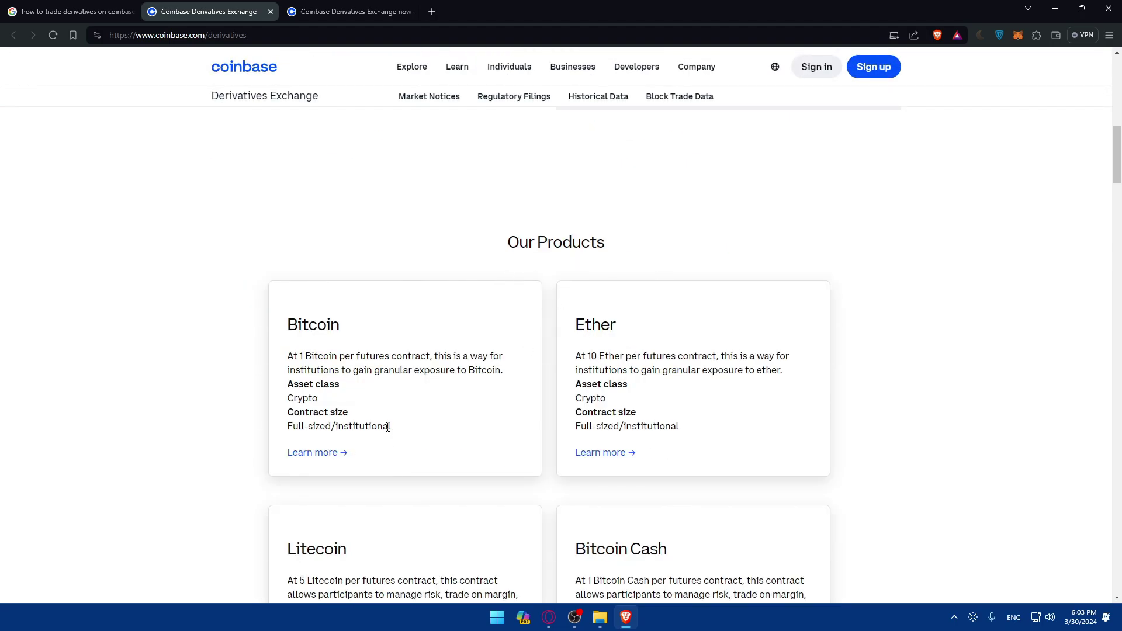
pyautogui.scroll(5, 386, 401)
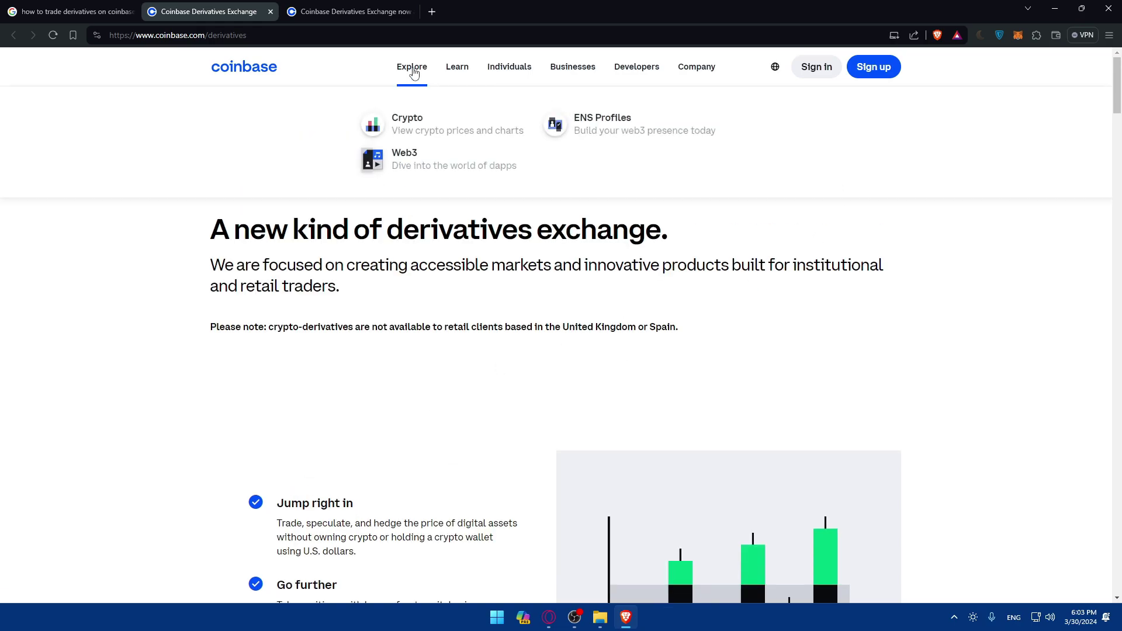
pyautogui.moveTo(411, 67)
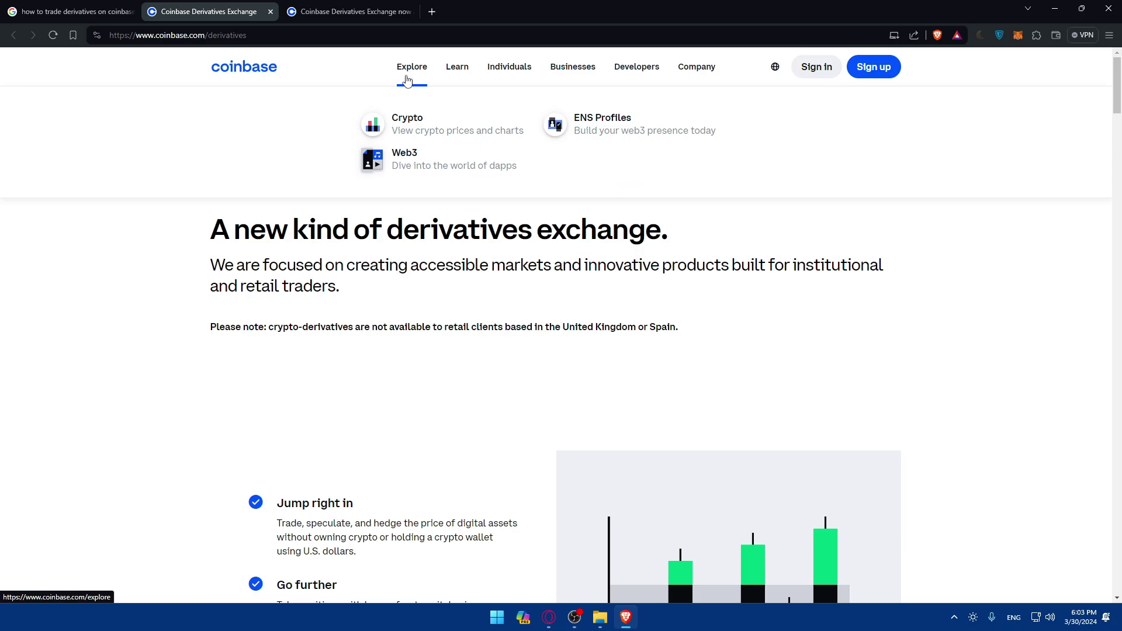
pyautogui.scroll(-5, 670, 276)
pyautogui.scroll(4, 669, 276)
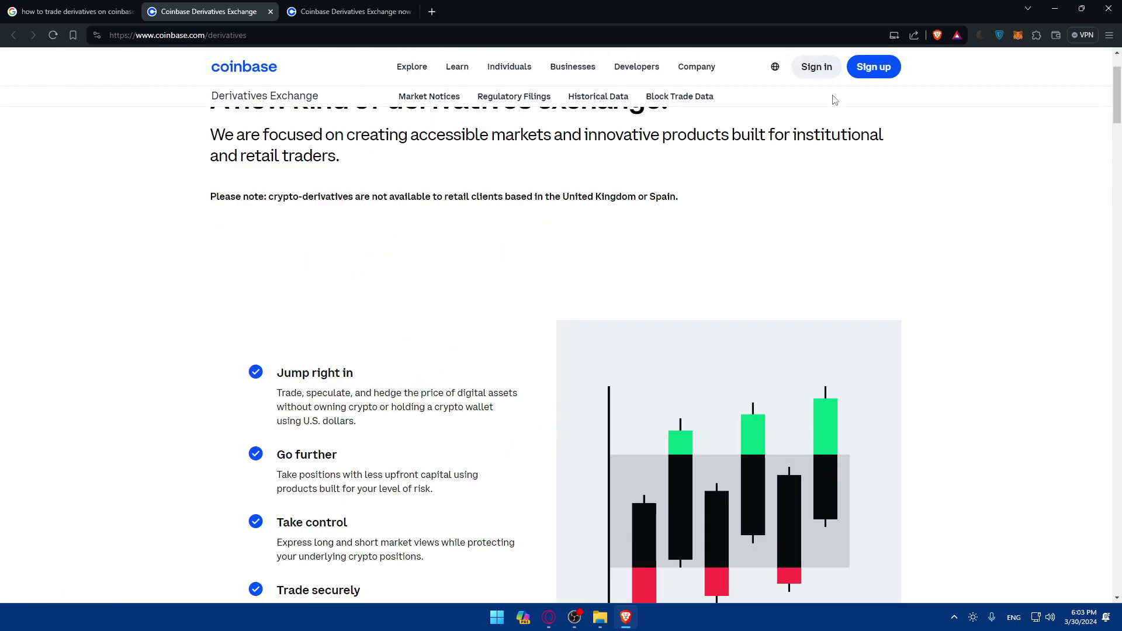
pyautogui.click(812, 72)
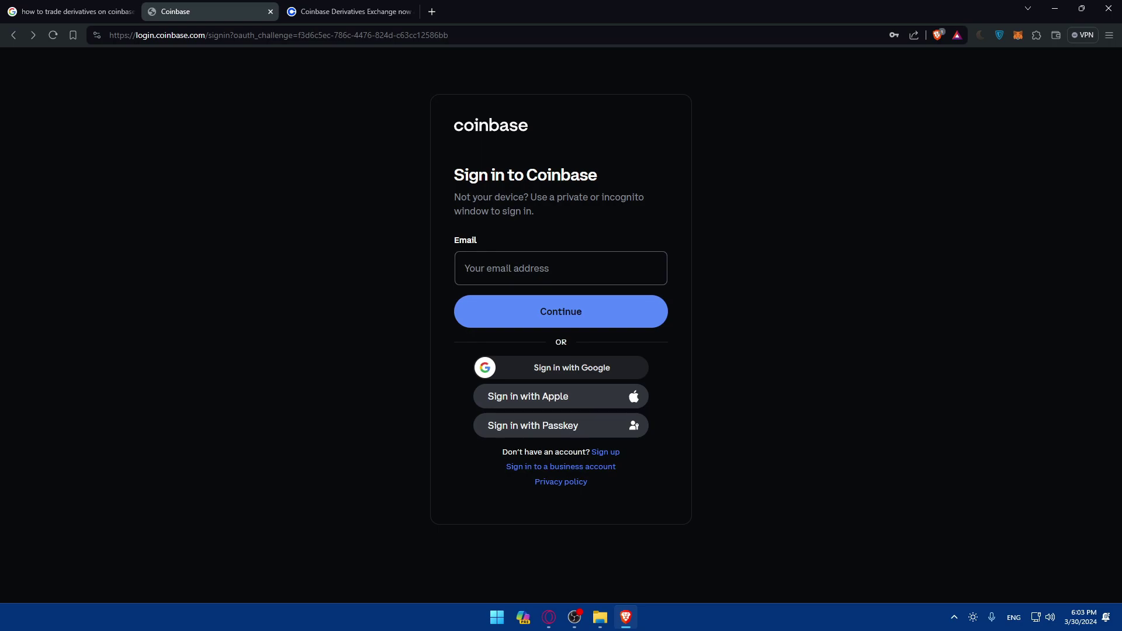
pyautogui.hotkey('alt', 'Left')
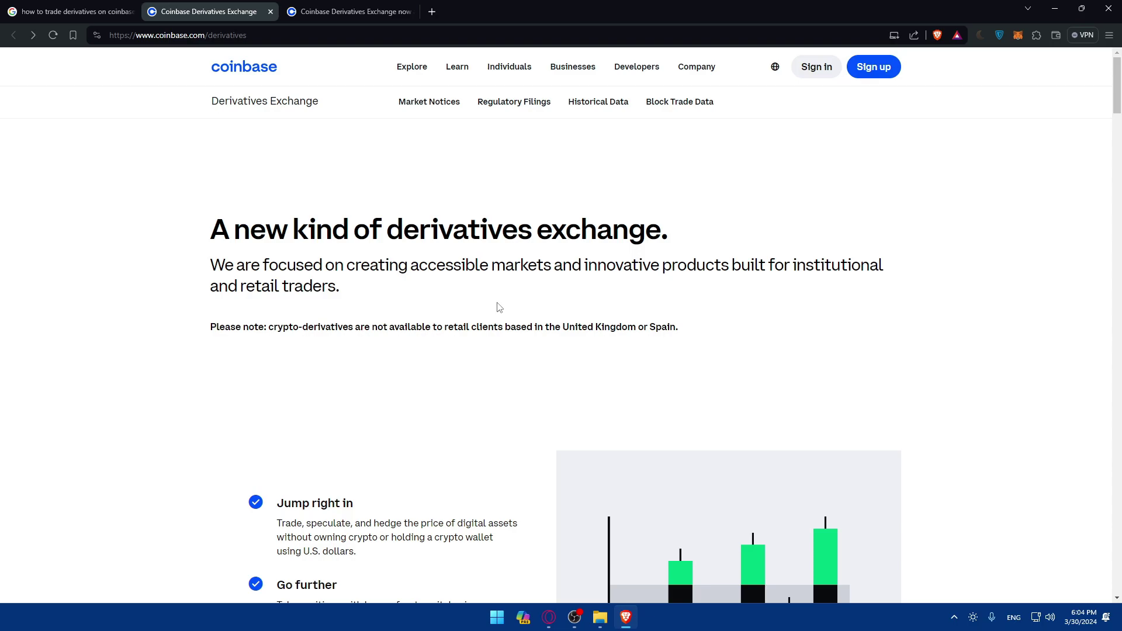
pyautogui.scroll(-3, 498, 306)
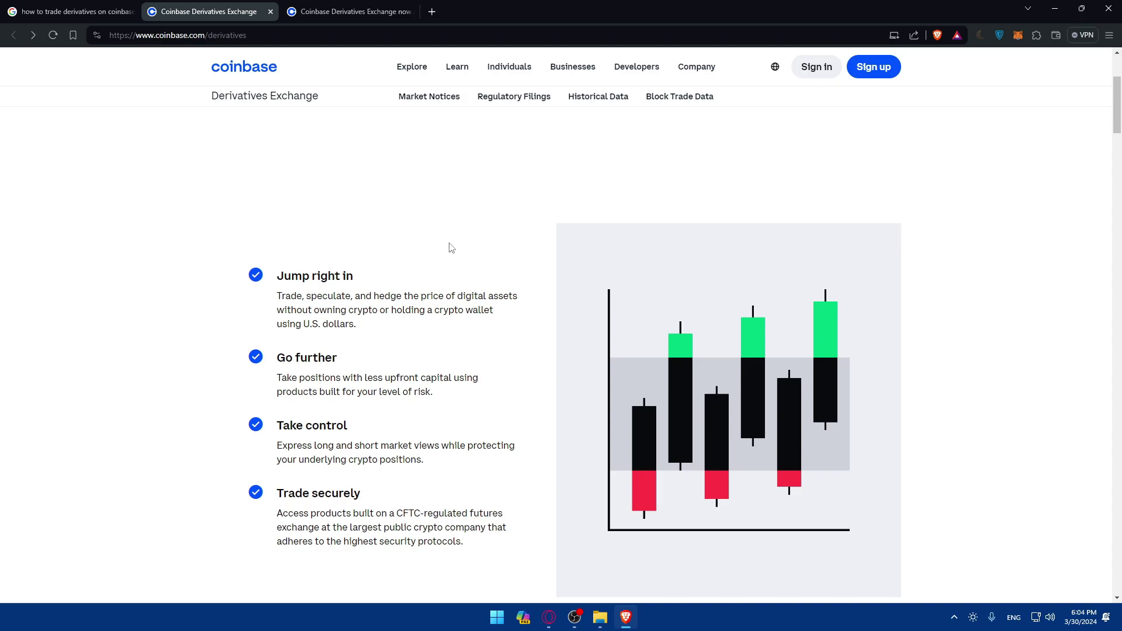
pyautogui.scroll(-2, 449, 248)
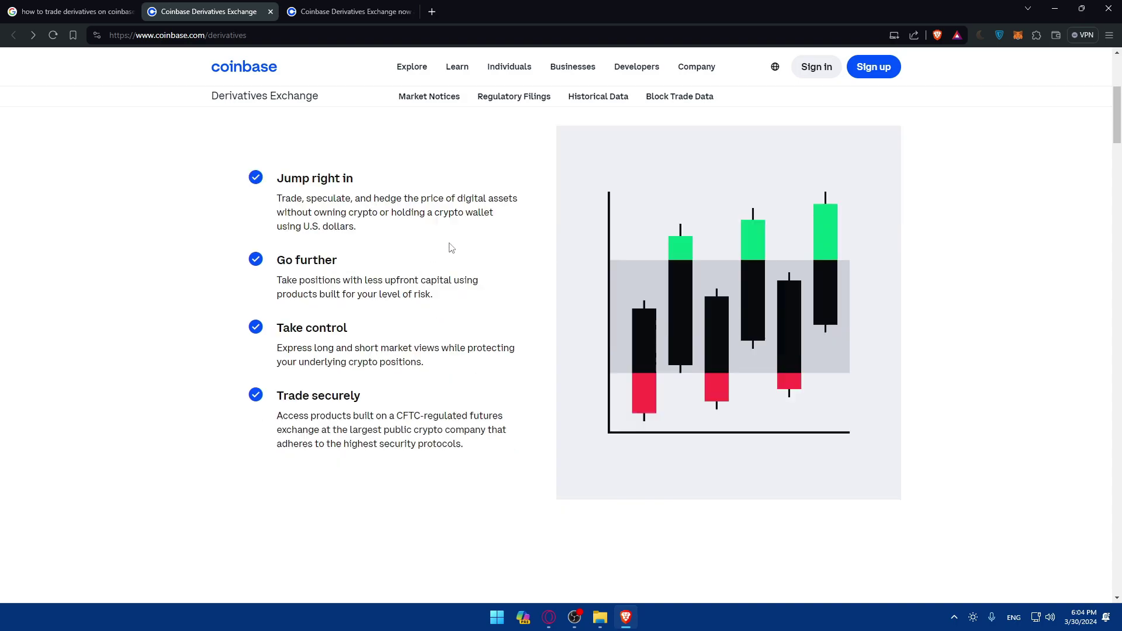